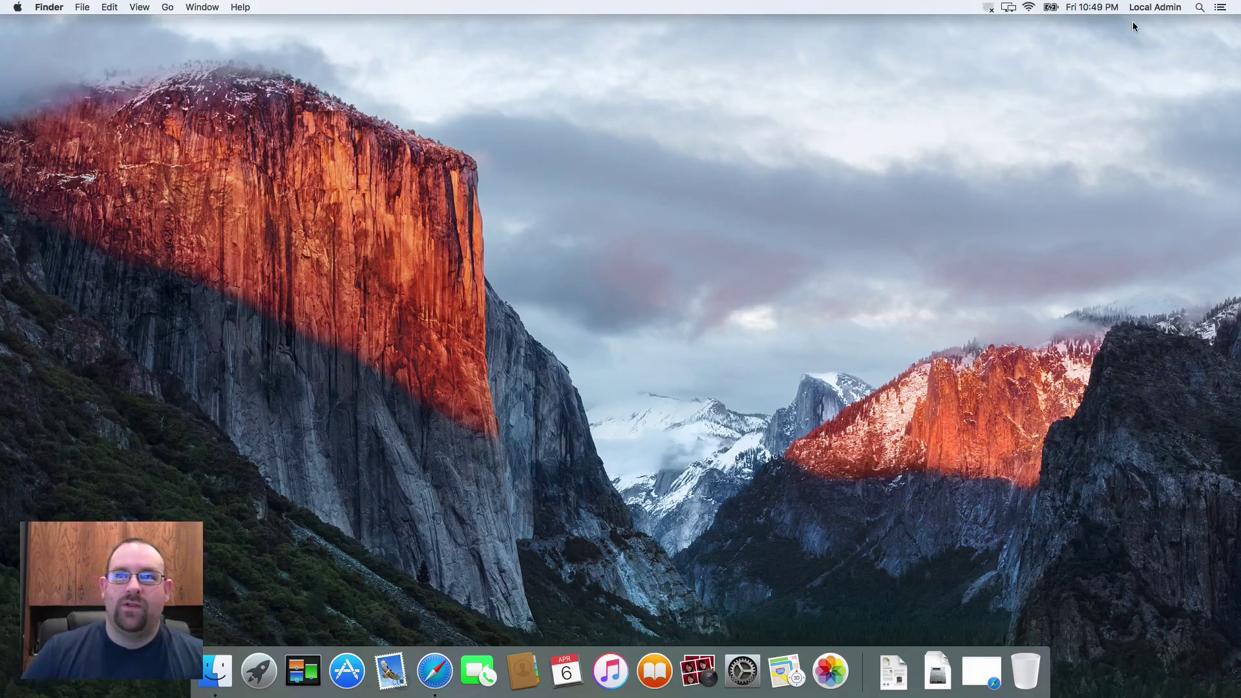
# Launch Disk Utility from Spotlight and view the Data and Macintosh HD partition details
pyautogui.click(994, 8)
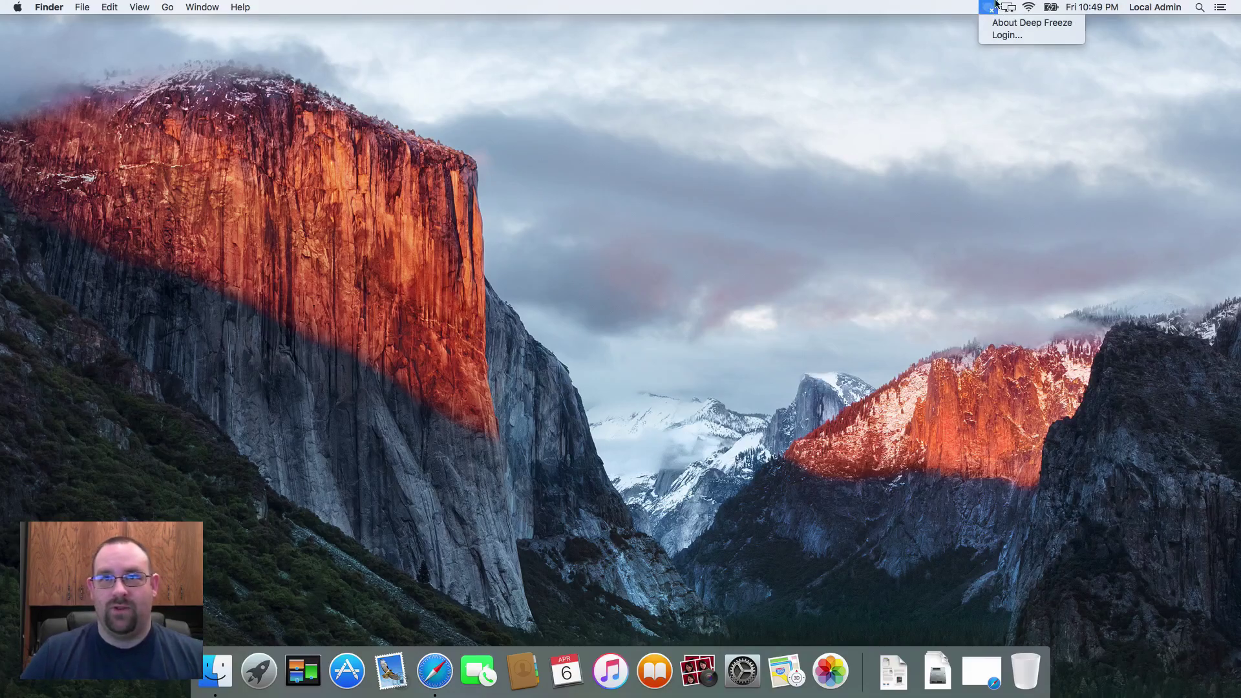
pyautogui.click(996, 3)
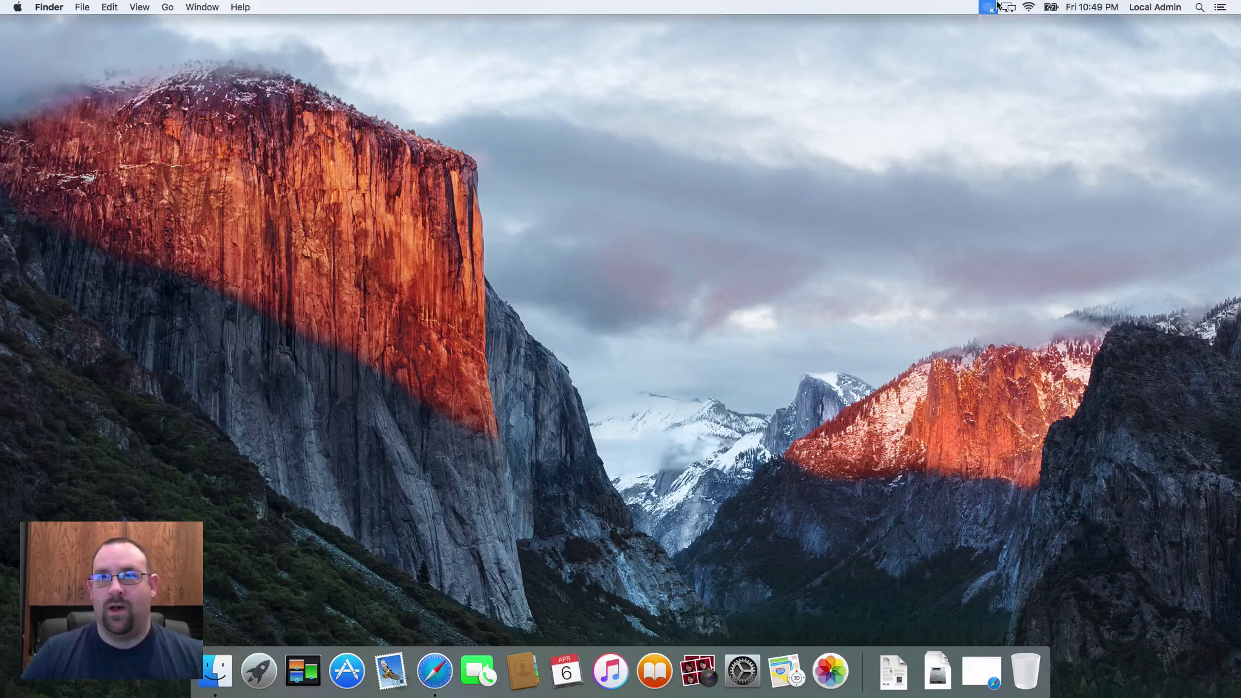
pyautogui.click(1199, 7)
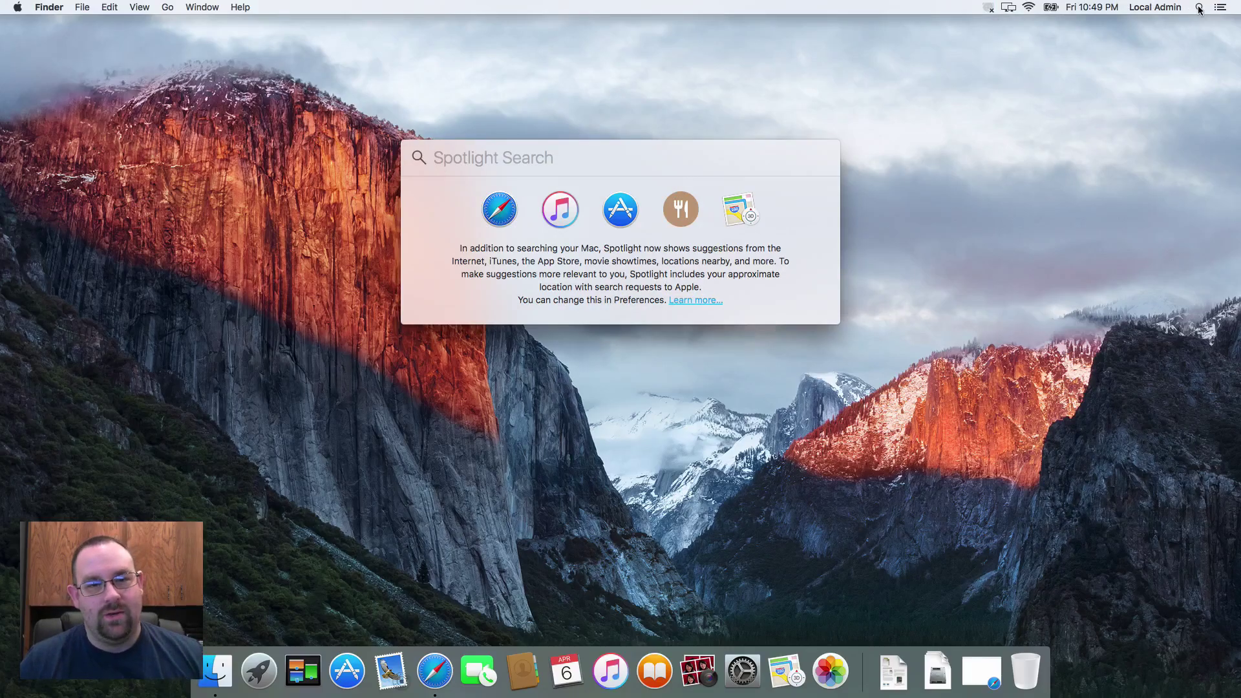
pyautogui.write('Disk Utility')
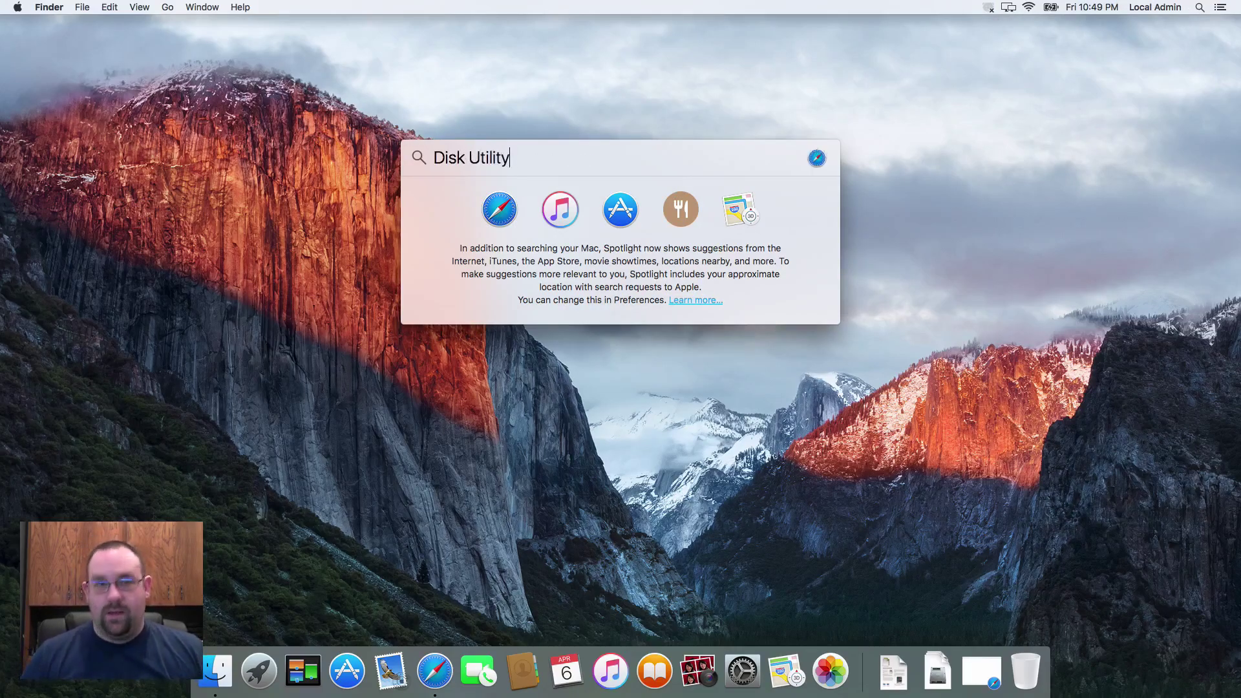
pyautogui.press('Return')
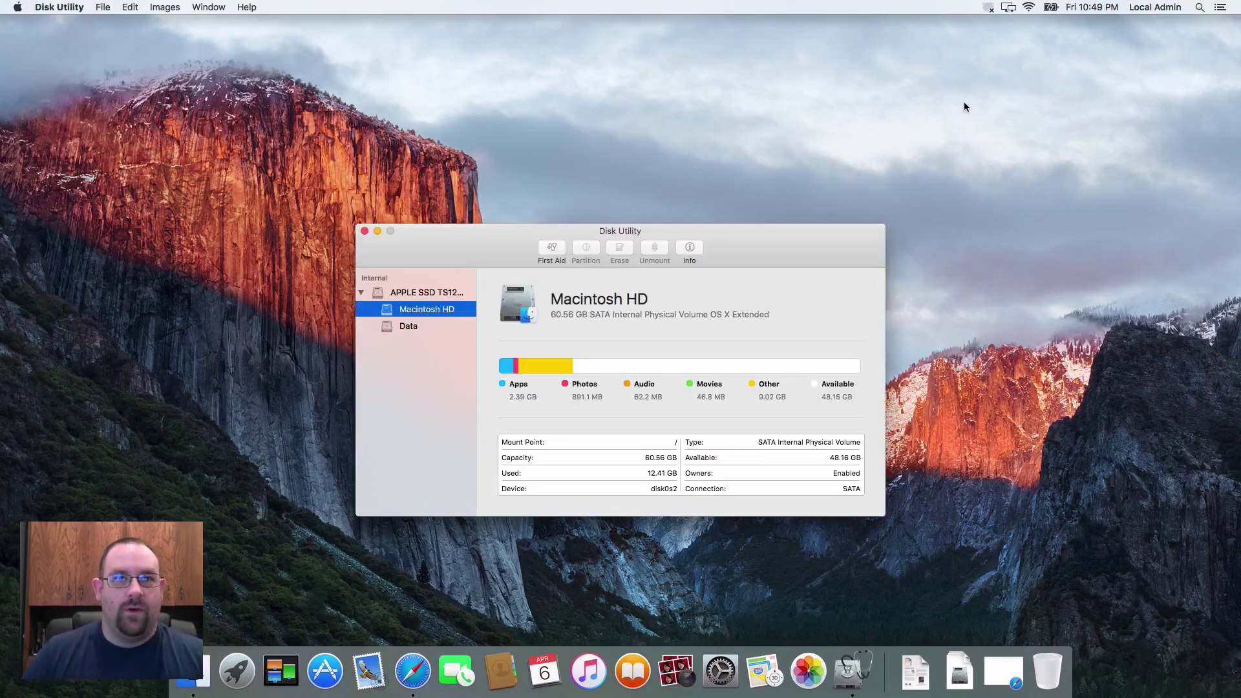
pyautogui.click(405, 319)
pyautogui.click(408, 313)
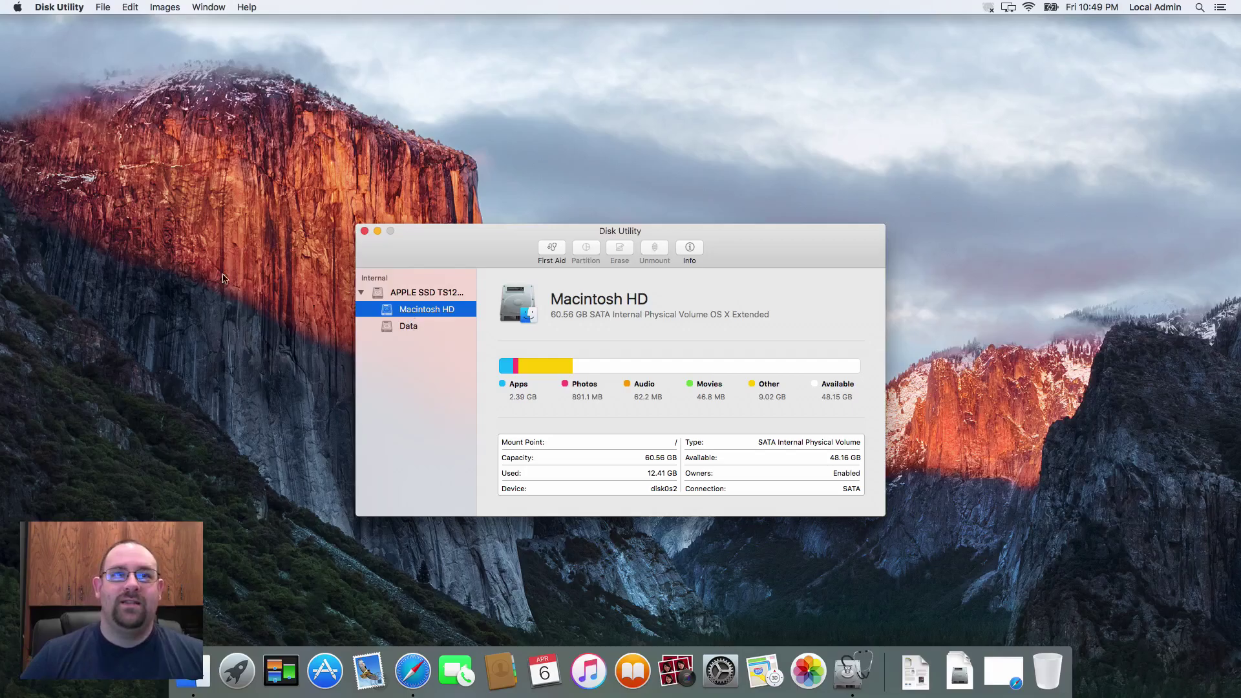
# Quit Disk Utility and log in to Deep Freeze with the administrator user name and password
pyautogui.click(364, 231)
pyautogui.click(992, 9)
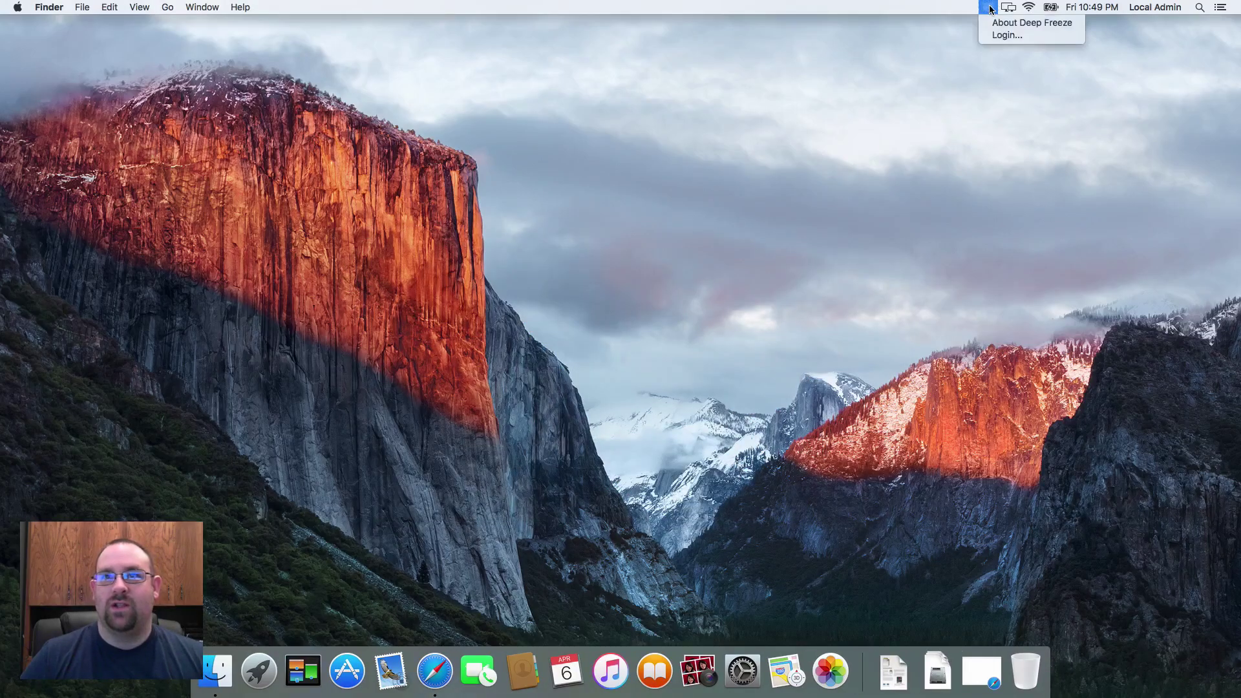
pyautogui.click(986, 37)
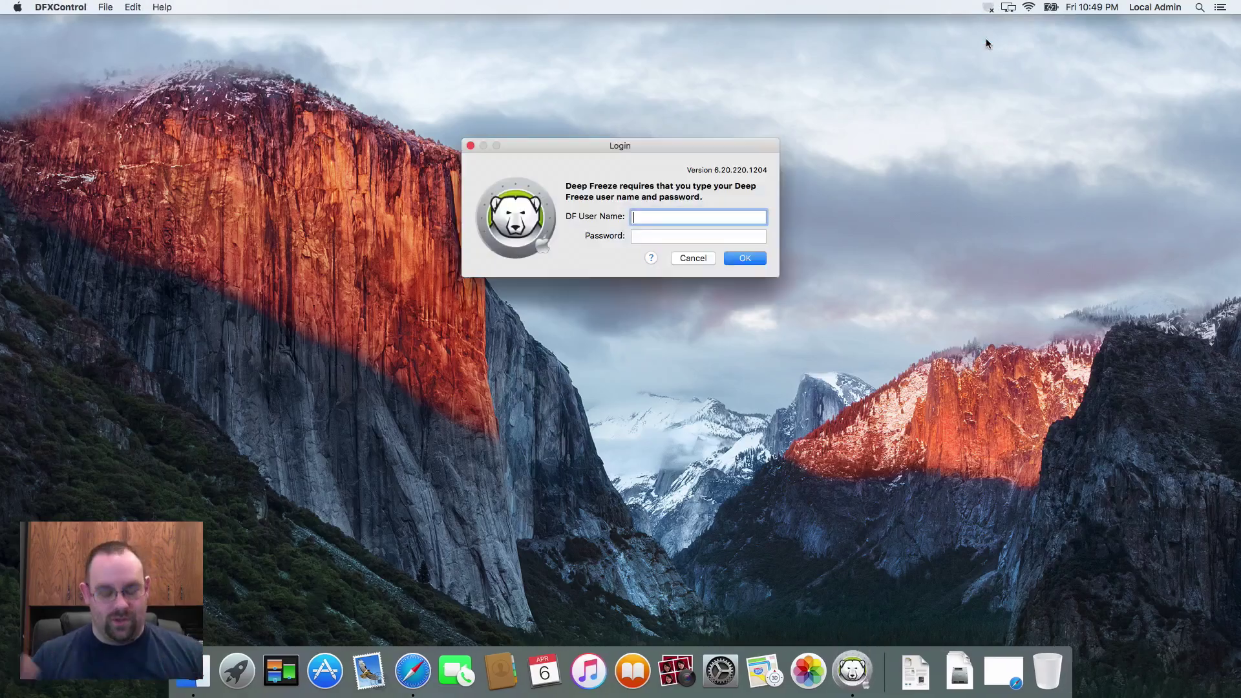
pyautogui.write('adam')
pyautogui.press('BackSpace')
pyautogui.press('BackSpace')
pyautogui.write('min')
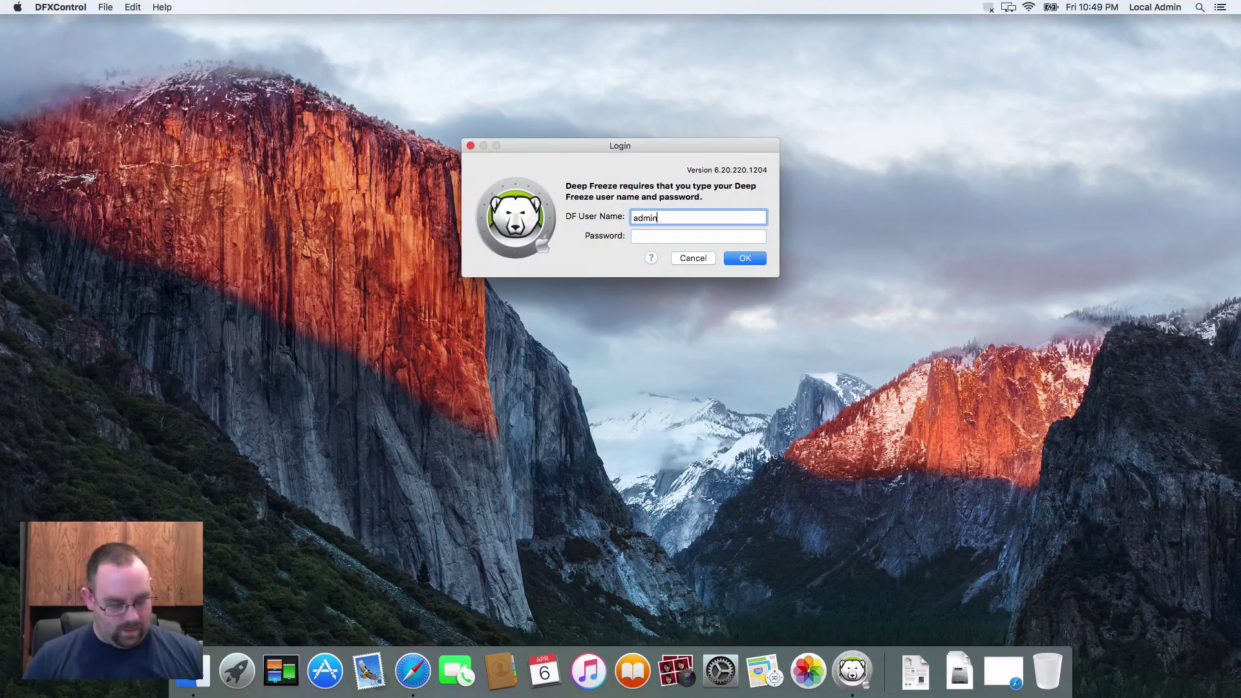
pyautogui.press('Tab')
pyautogui.write('12345')
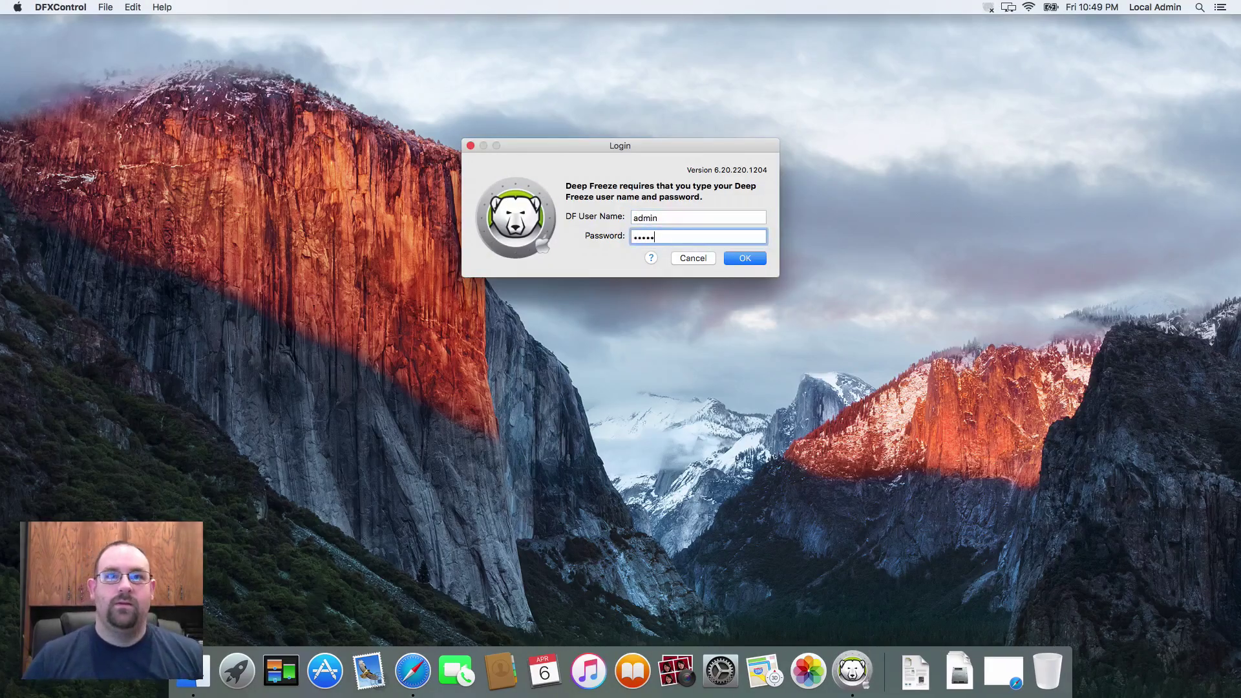
pyautogui.press('Return')
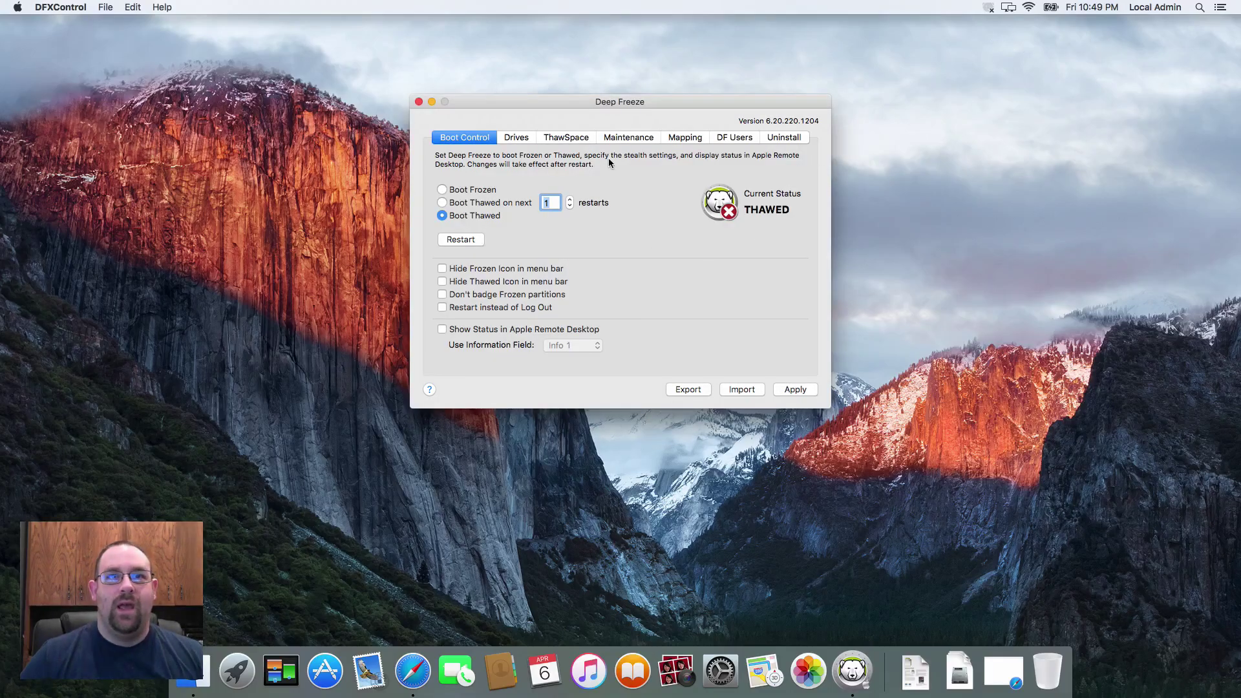
# Switch the Deep Freeze window to the Mapping tab listing the user accounts' folders
pyautogui.click(682, 142)
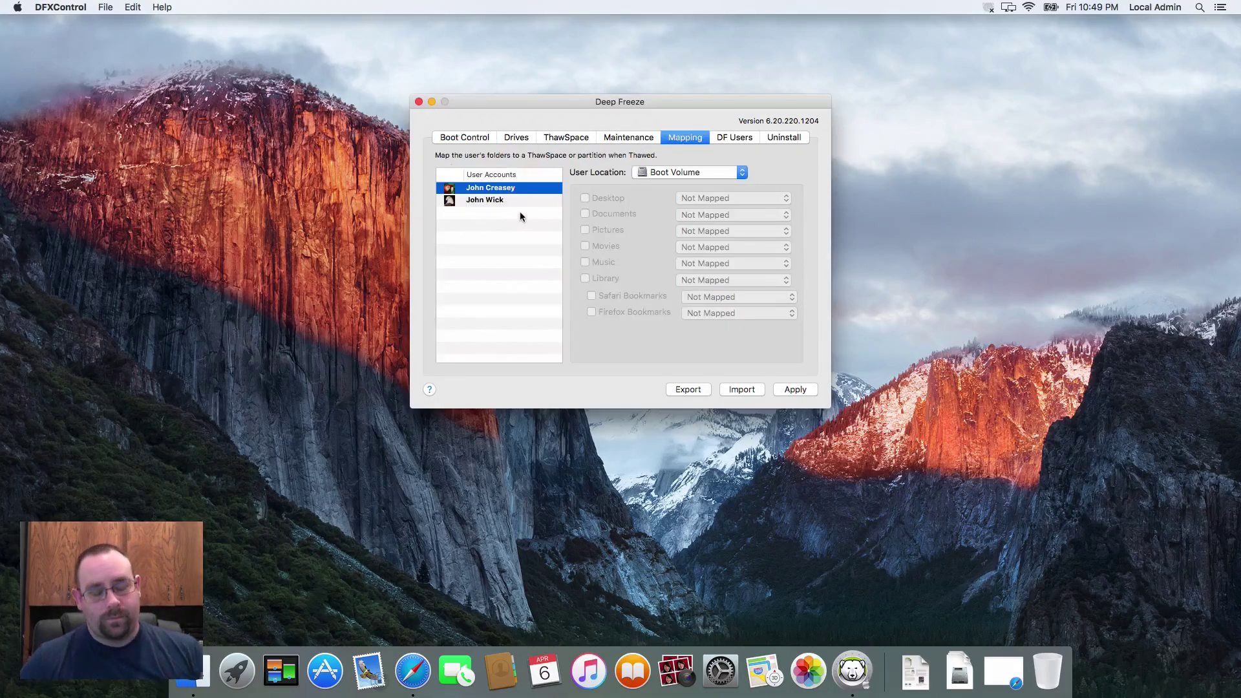
pyautogui.moveTo(520, 215)
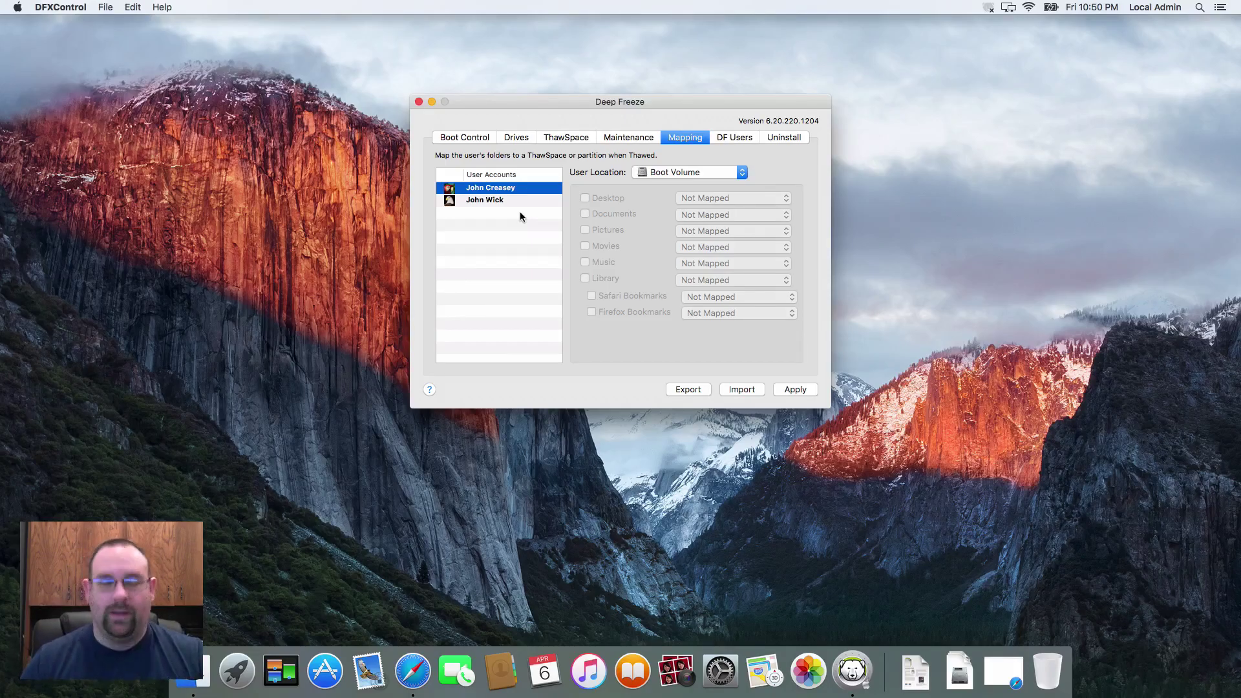
# Set the second user account's User Location to Data, then select the first account
pyautogui.click(484, 201)
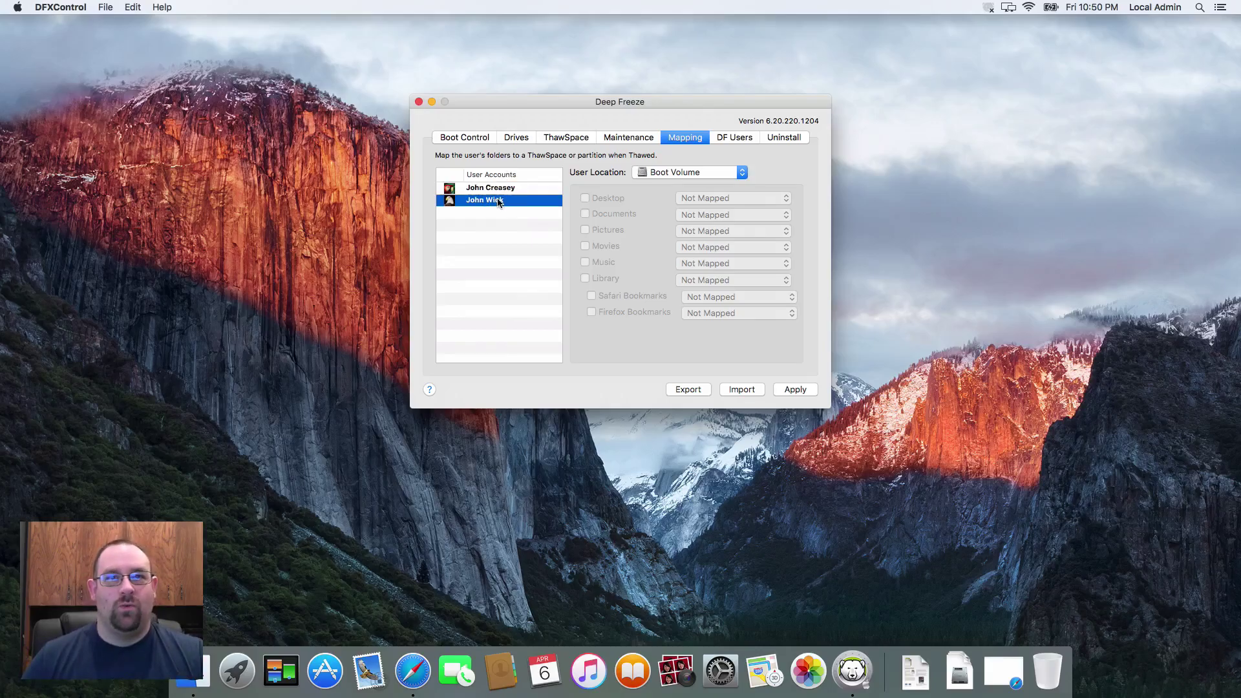
pyautogui.click(687, 176)
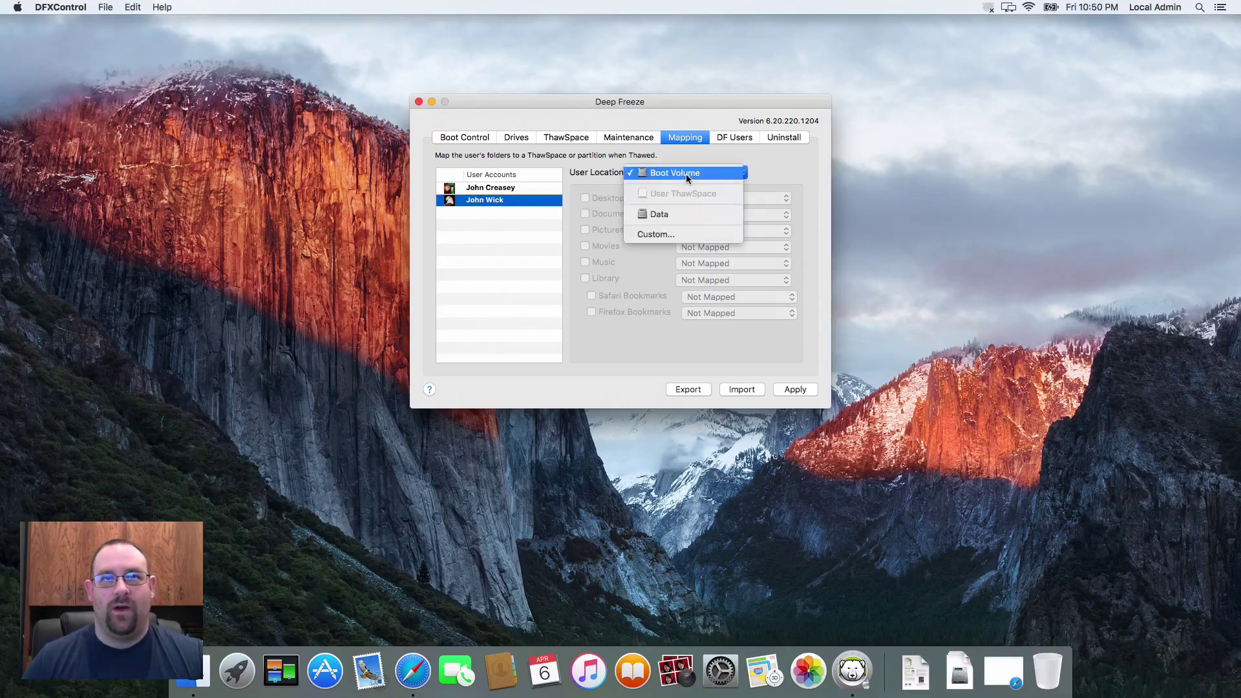
pyautogui.click(659, 214)
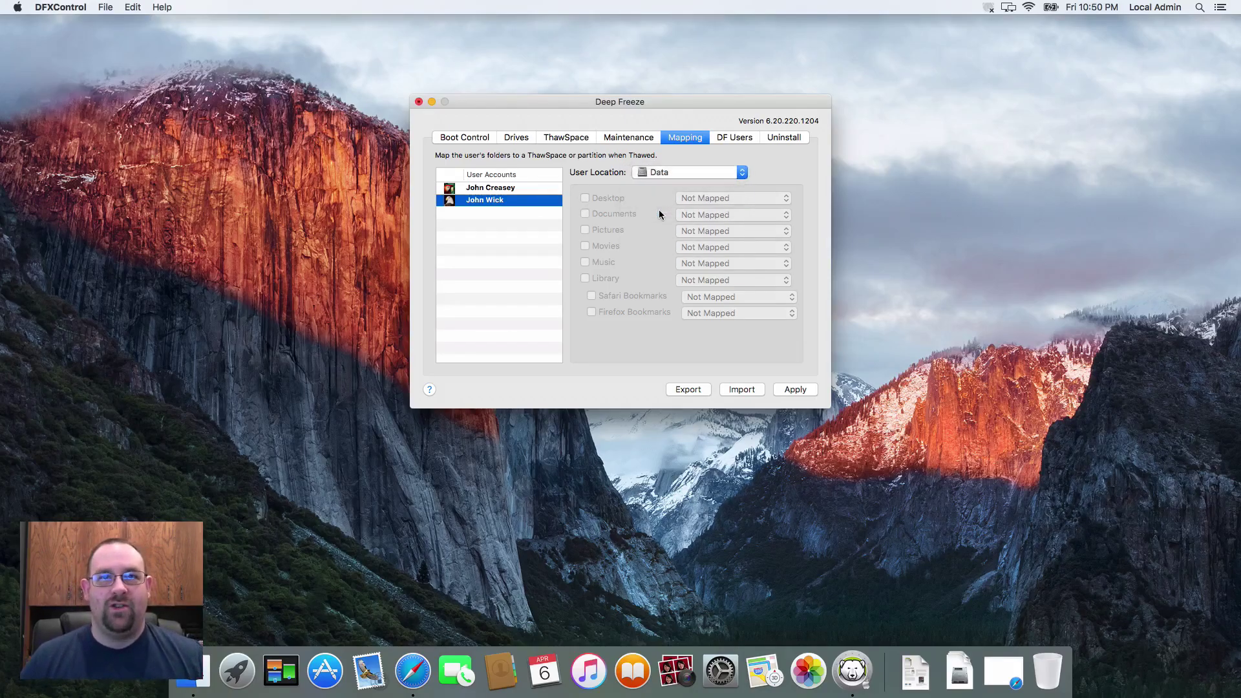
pyautogui.click(651, 174)
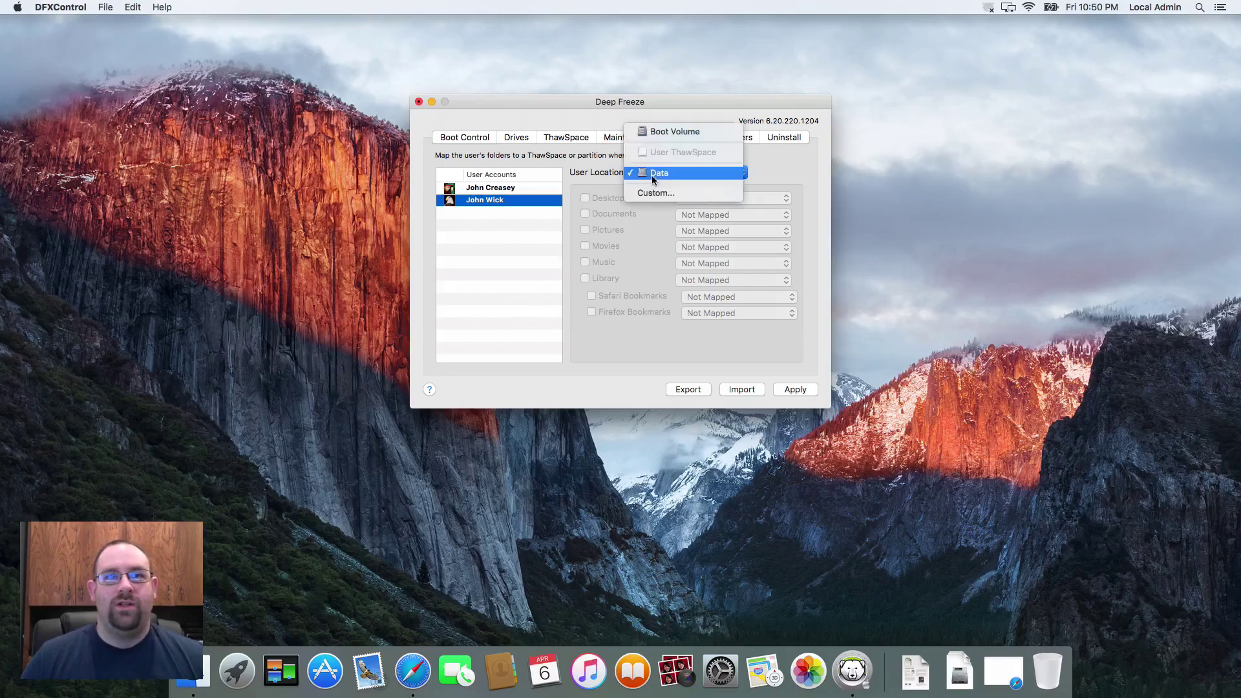
pyautogui.click(650, 188)
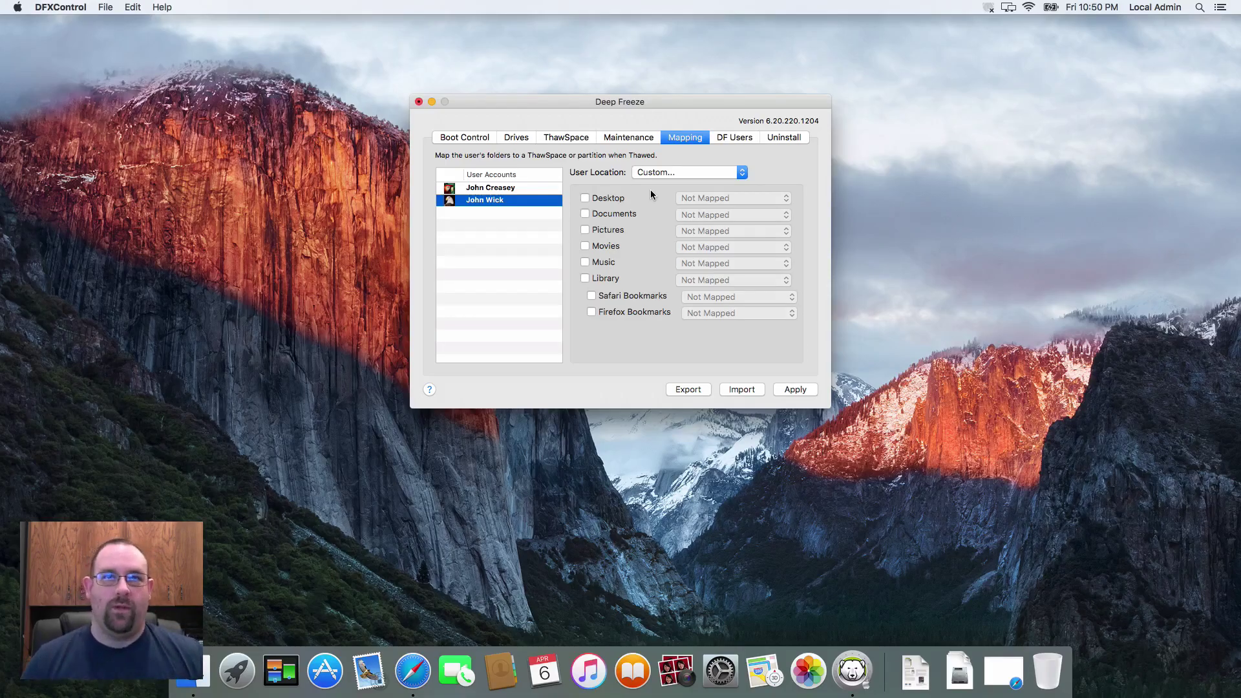
pyautogui.click(657, 175)
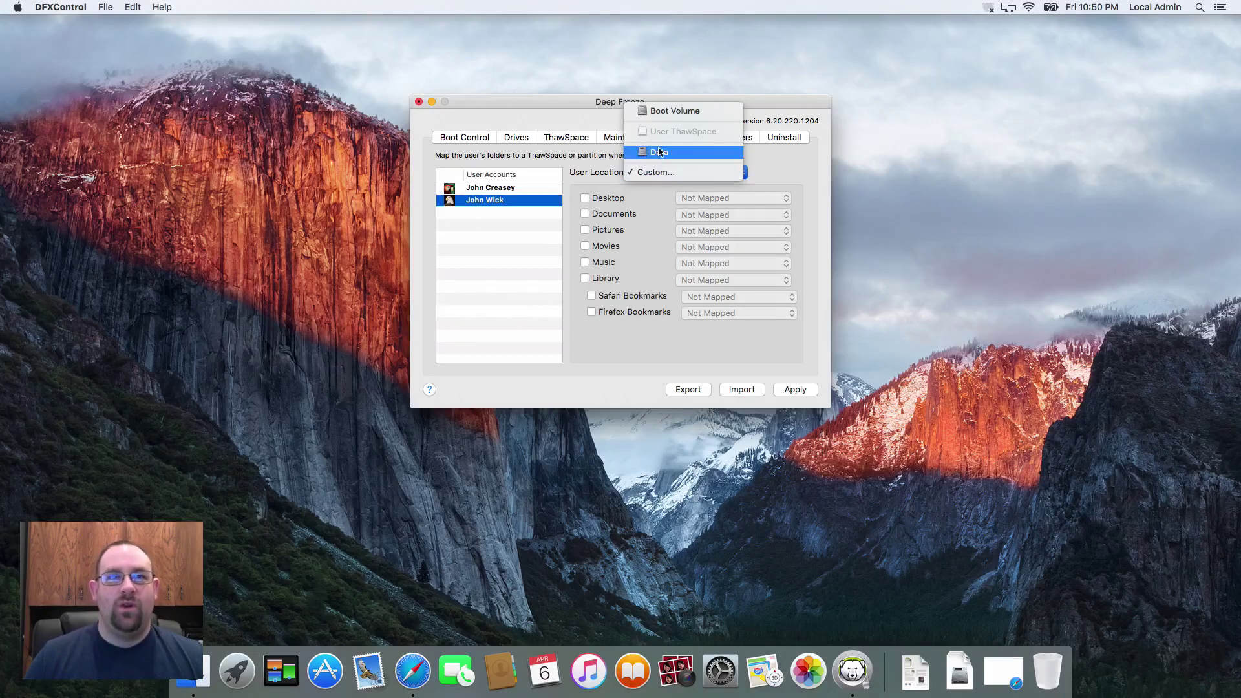
pyautogui.click(658, 152)
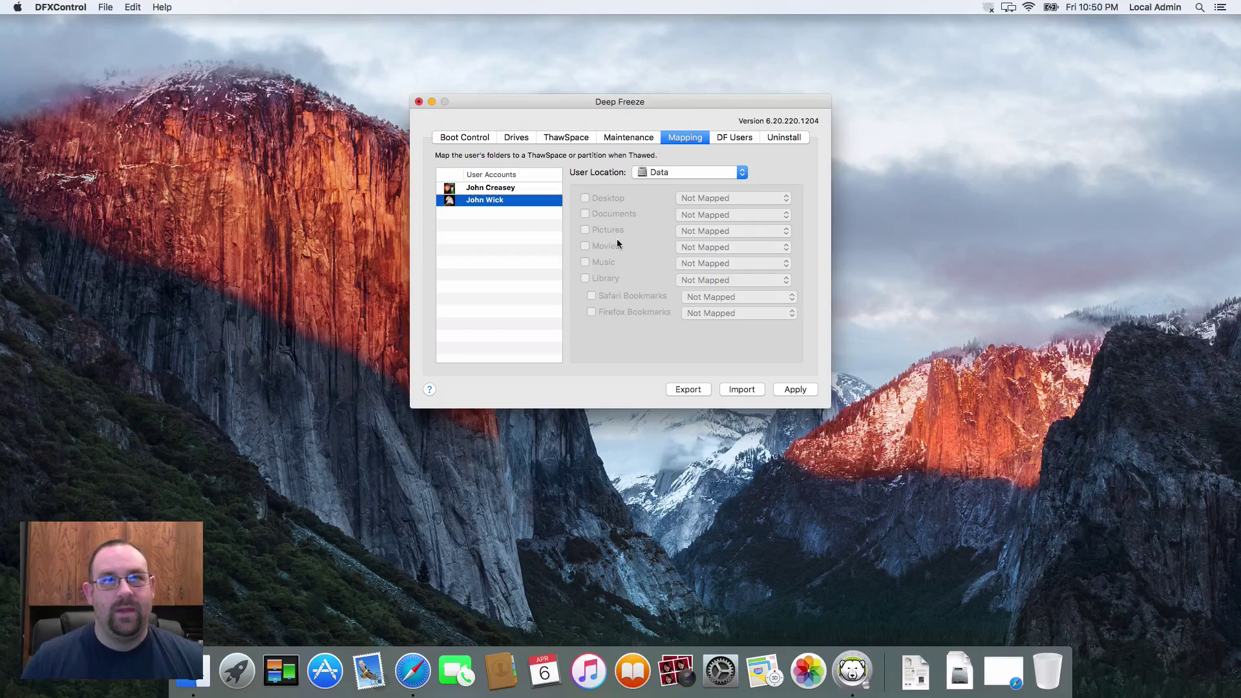
pyautogui.click(534, 189)
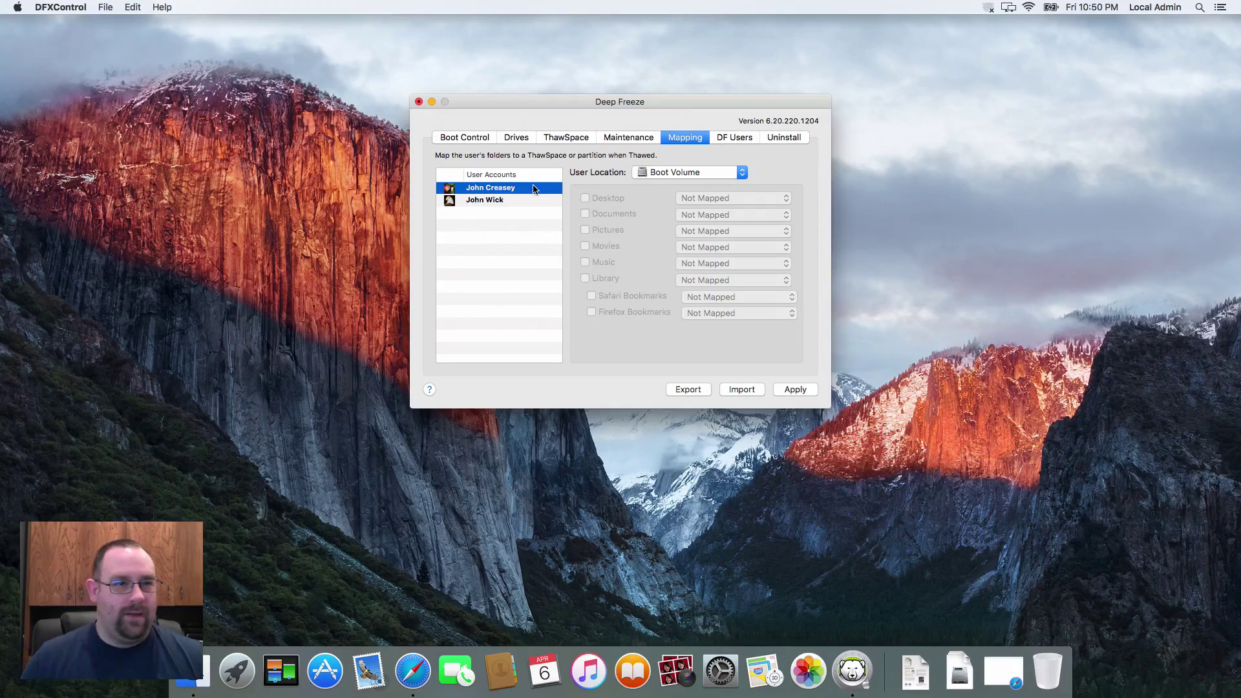
# Change the first account's location to Custom and map its Documents folder to Data
pyautogui.click(658, 172)
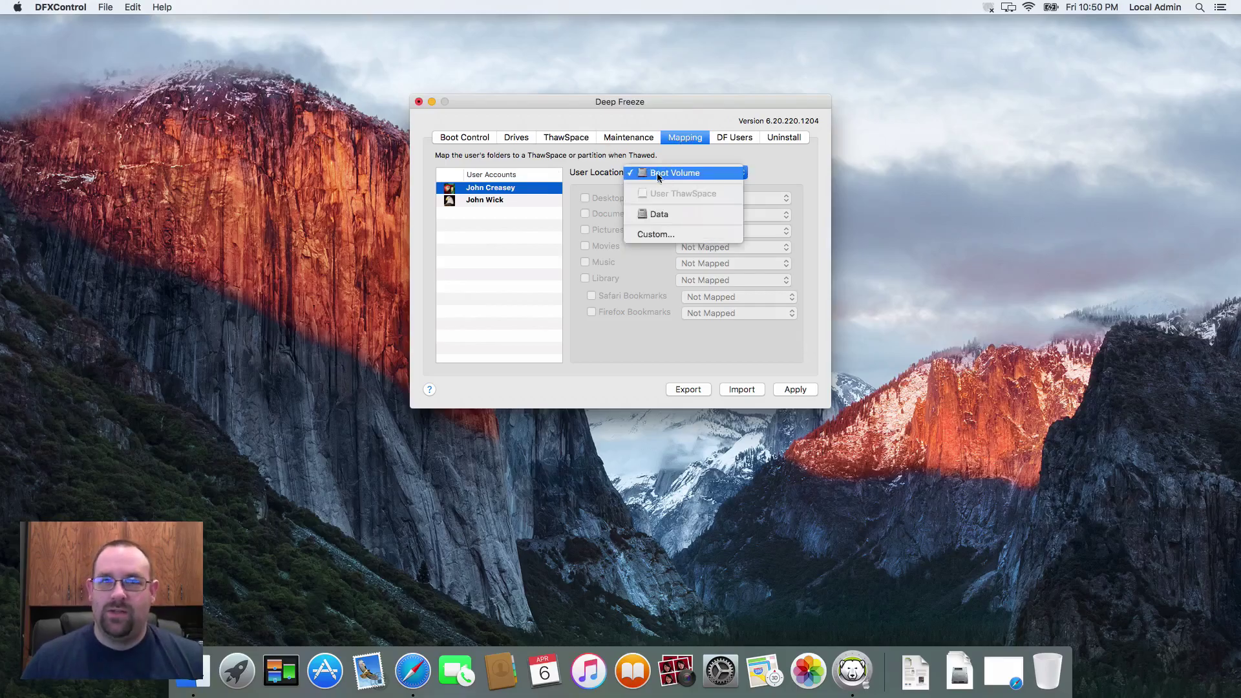
pyautogui.click(641, 234)
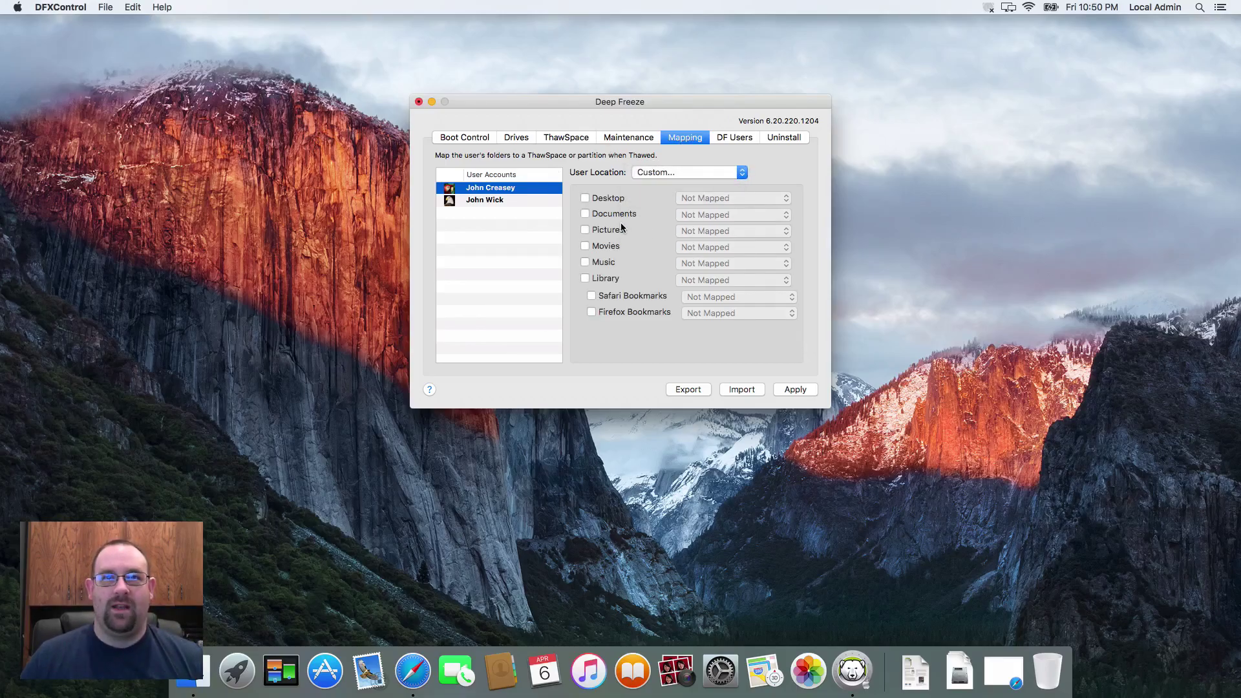
pyautogui.click(622, 214)
pyautogui.click(693, 217)
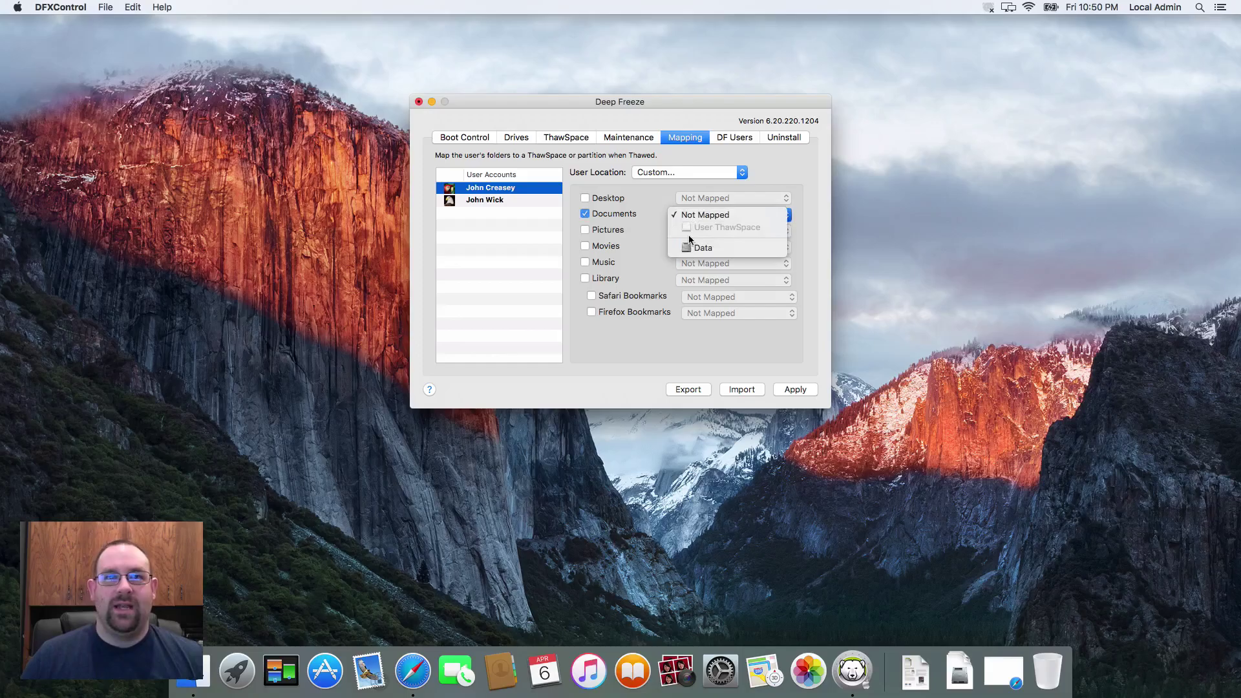
pyautogui.click(697, 248)
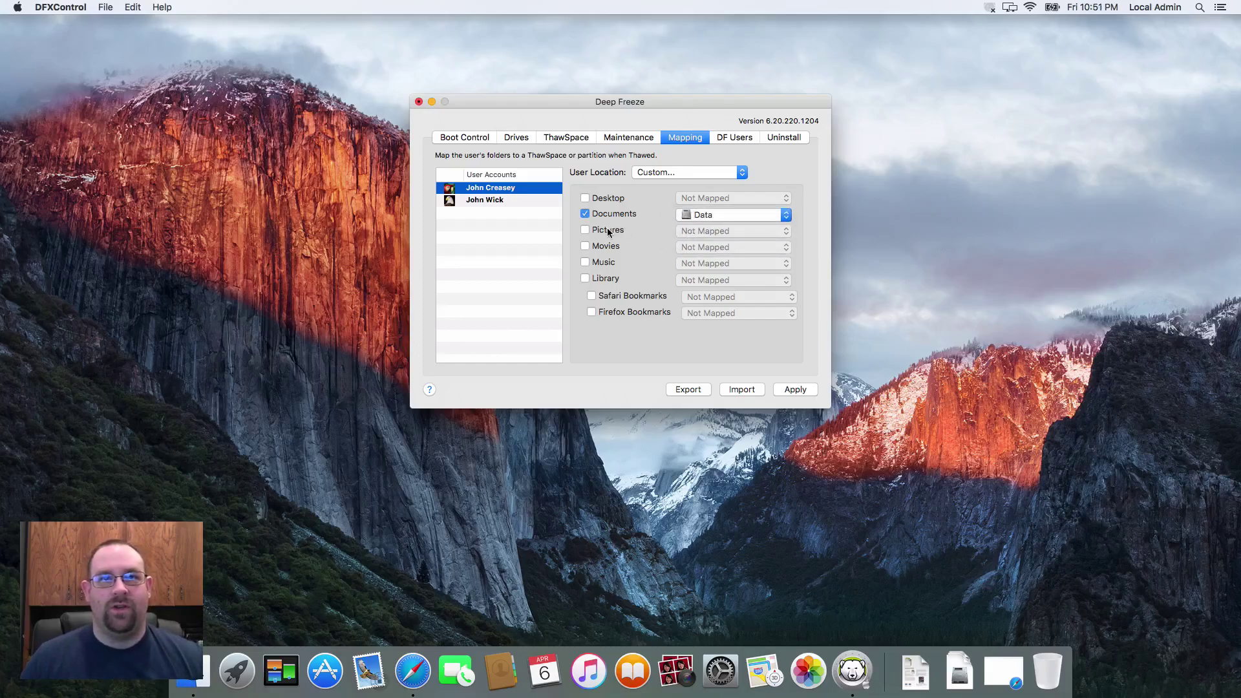
# Enable mapping for Desktop, Pictures and Movies and send each to the Data partition
pyautogui.click(611, 198)
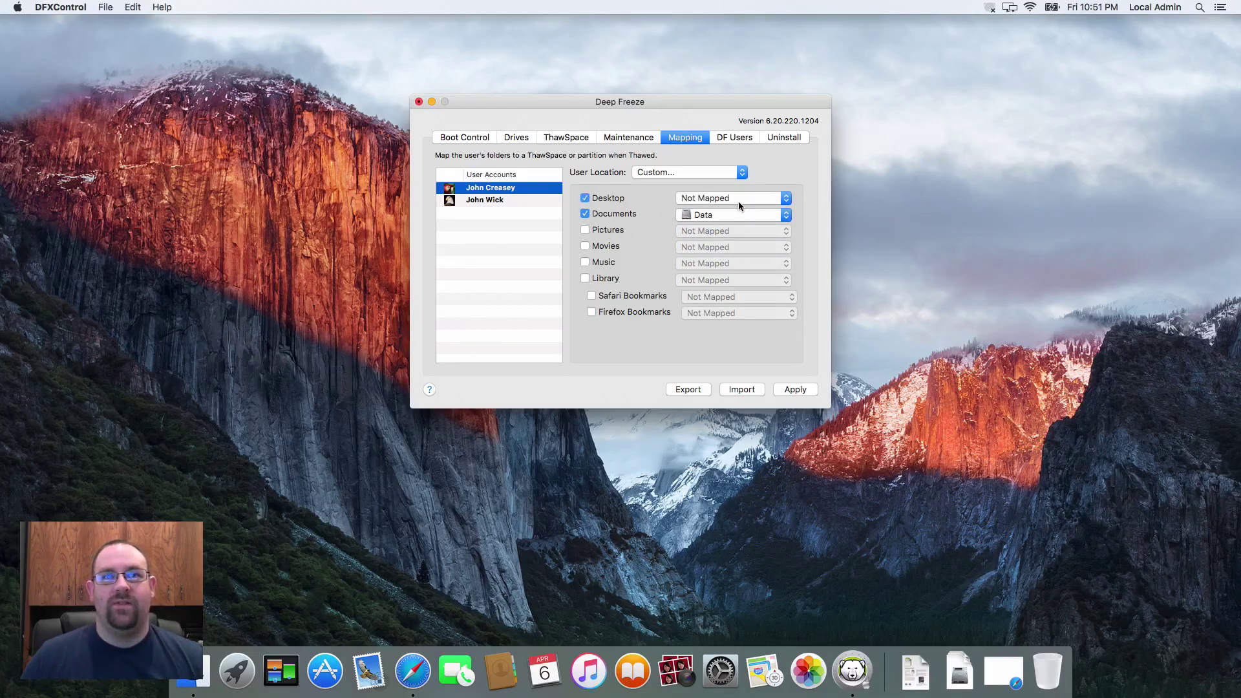
pyautogui.click(739, 200)
pyautogui.click(713, 231)
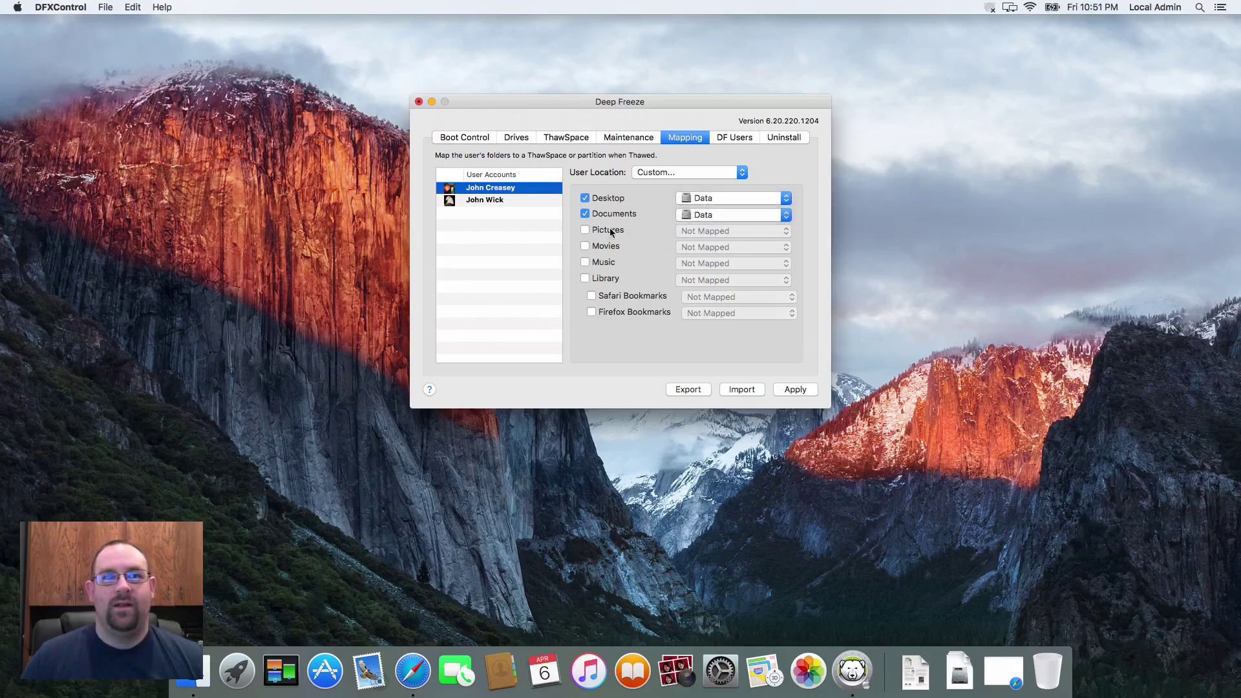
pyautogui.click(608, 229)
pyautogui.click(605, 247)
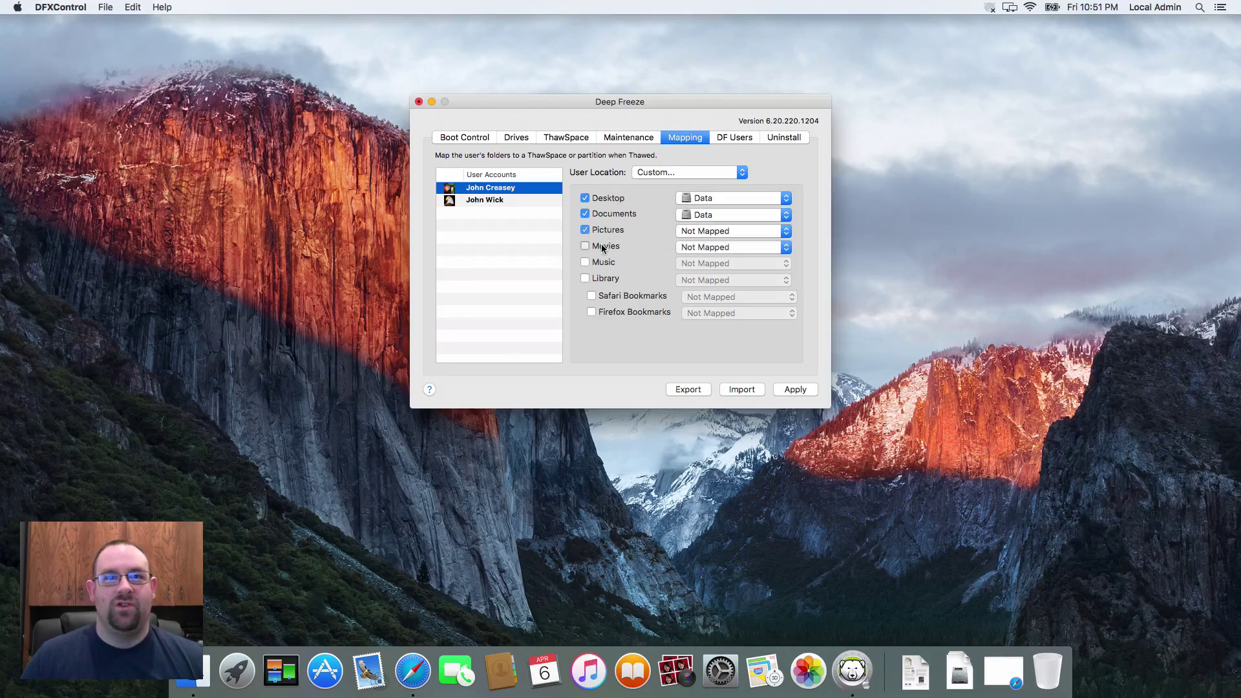
pyautogui.click(710, 231)
pyautogui.click(704, 263)
pyautogui.click(697, 249)
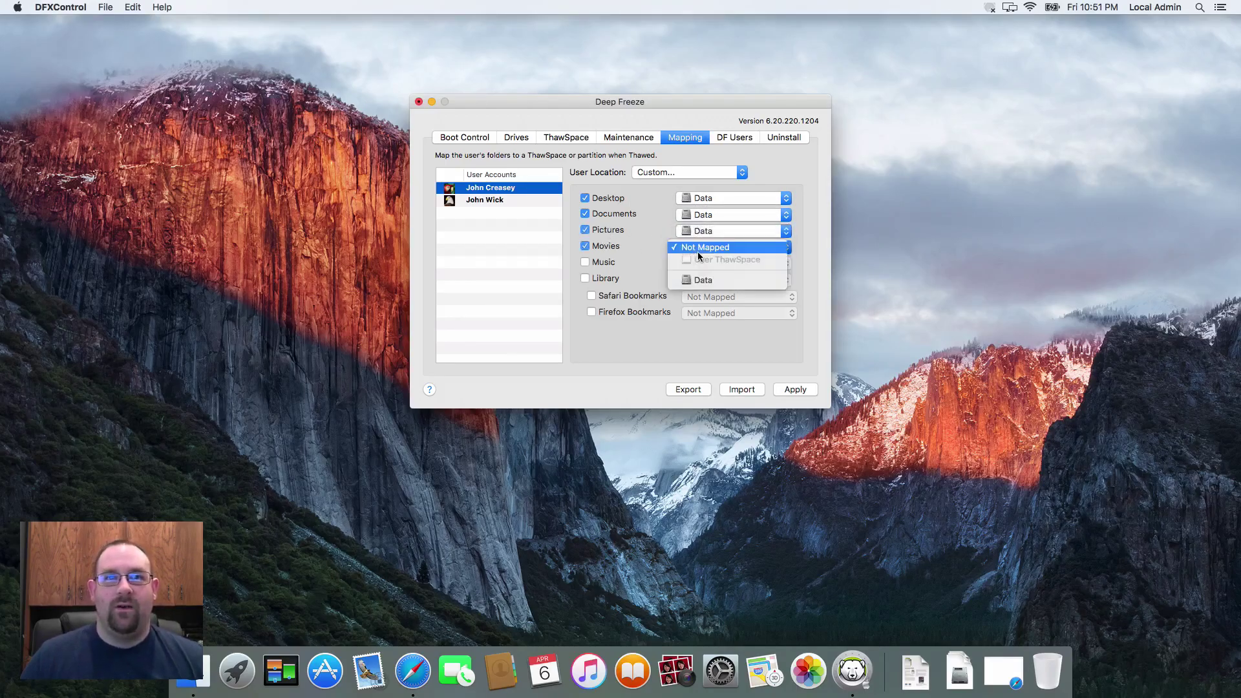
pyautogui.click(693, 278)
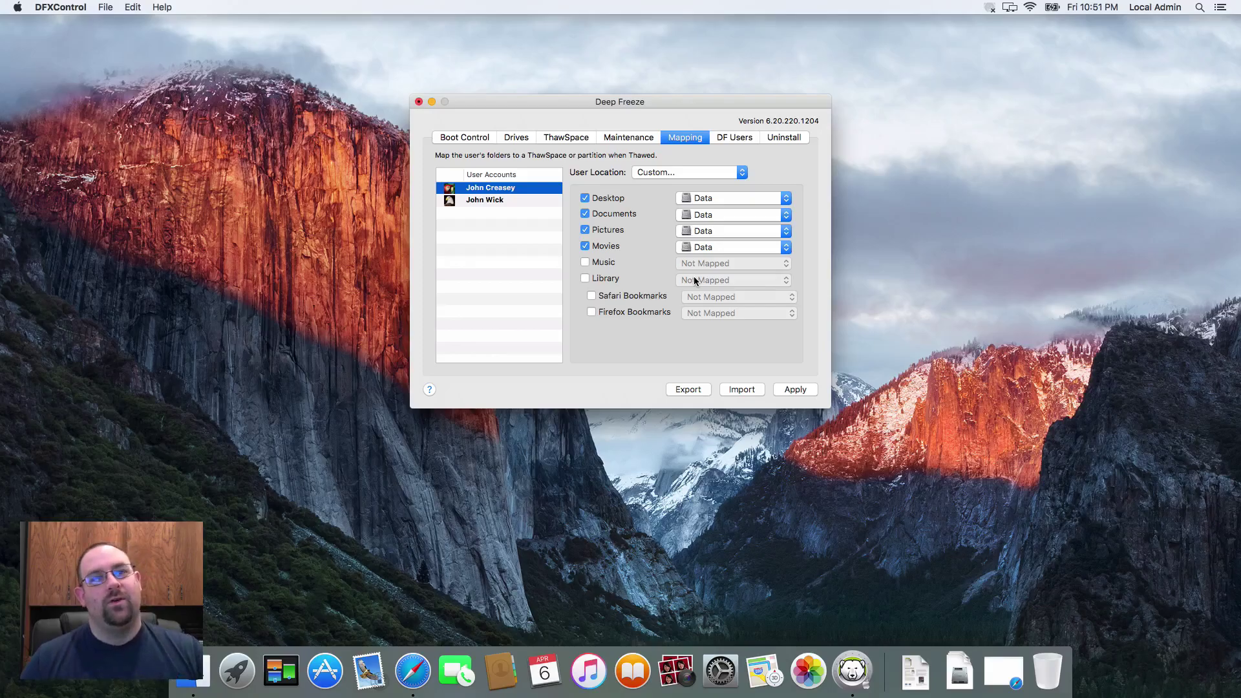
# Apply the folder mapping and authorise it with the administrator password
pyautogui.click(794, 390)
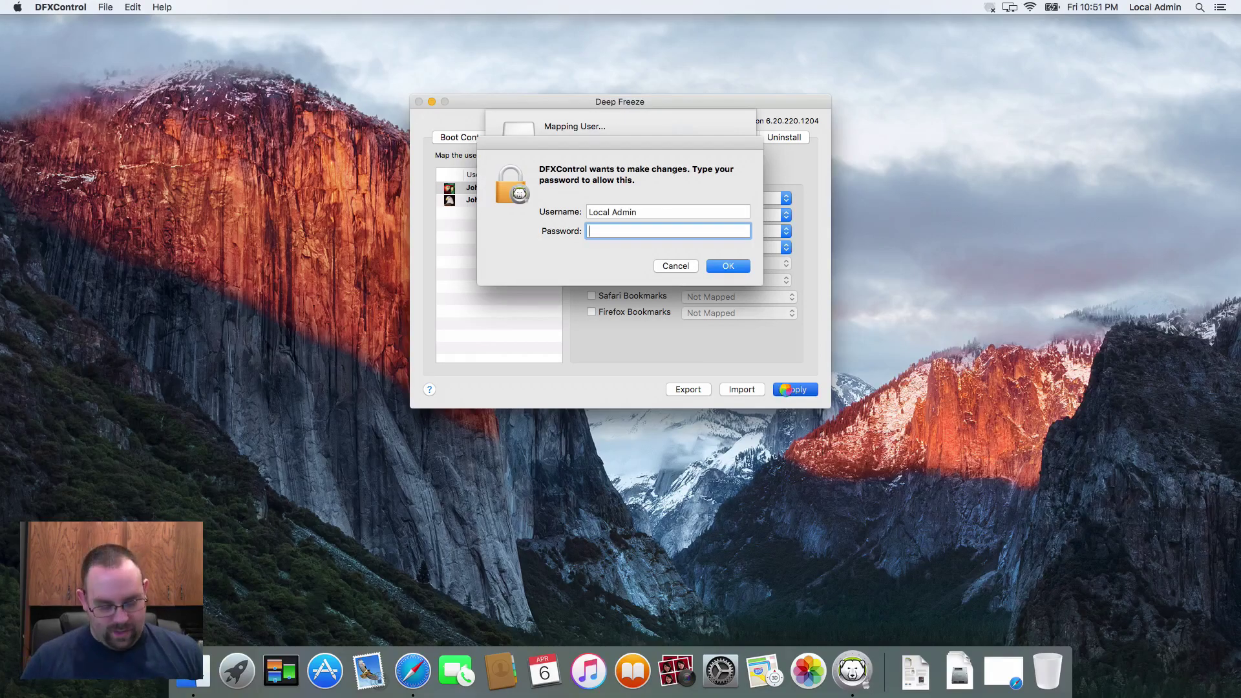
pyautogui.write('•••••')
pyautogui.press('Return')
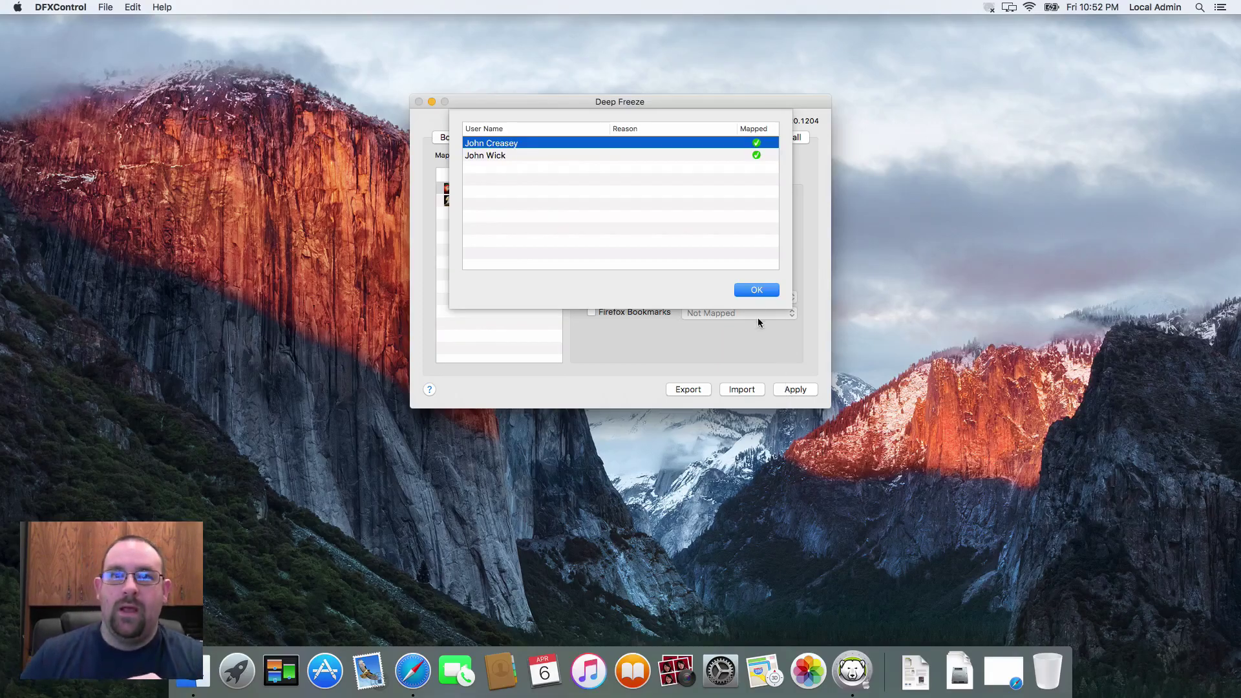
# Dismiss the mapping results, save the settings with Apply, and close the Deep Freeze window
pyautogui.click(757, 288)
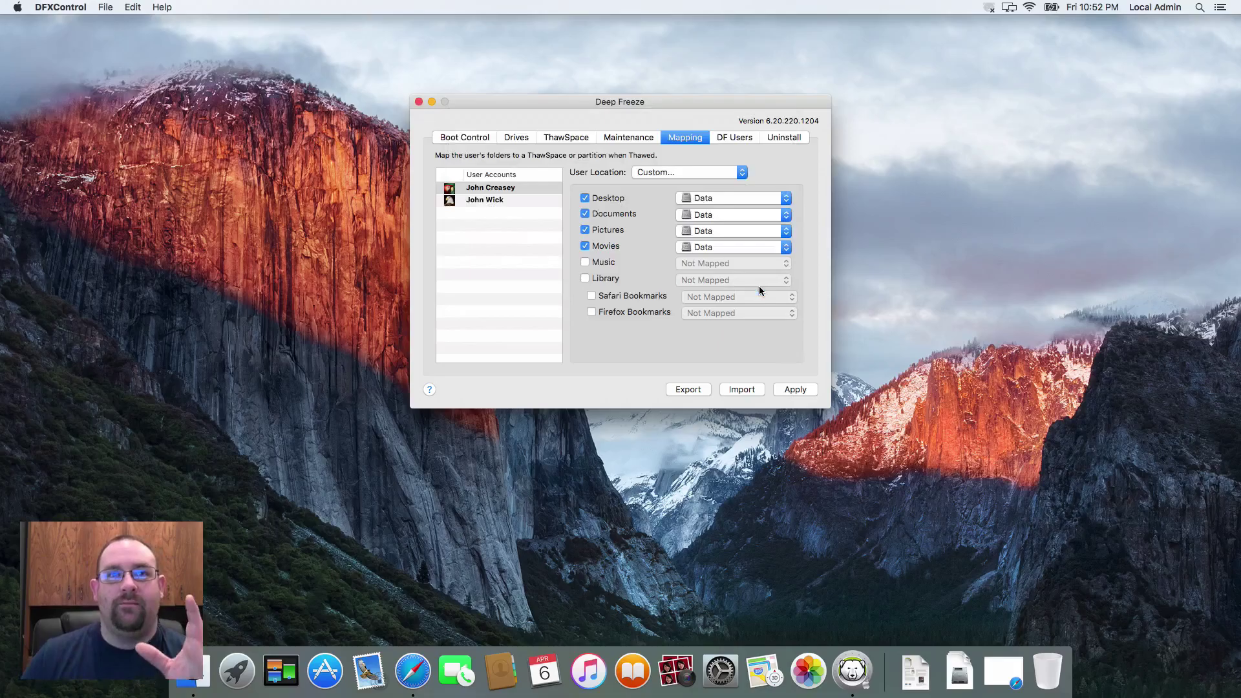
pyautogui.click(796, 391)
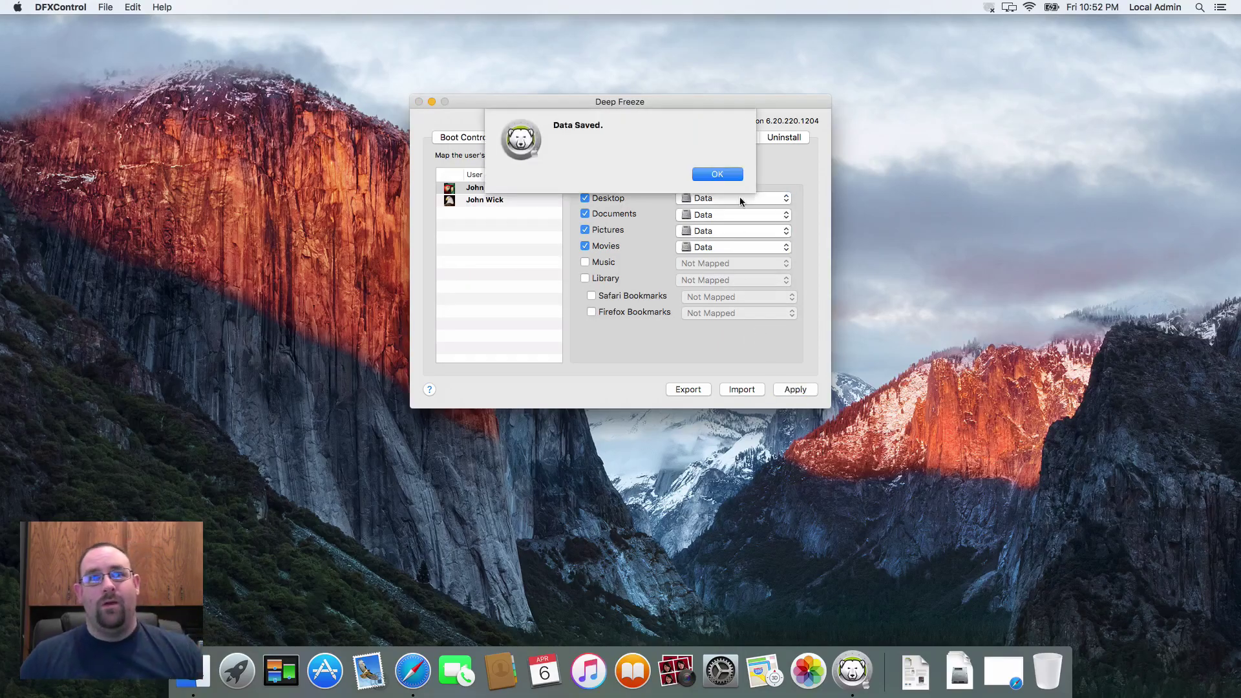
pyautogui.click(723, 176)
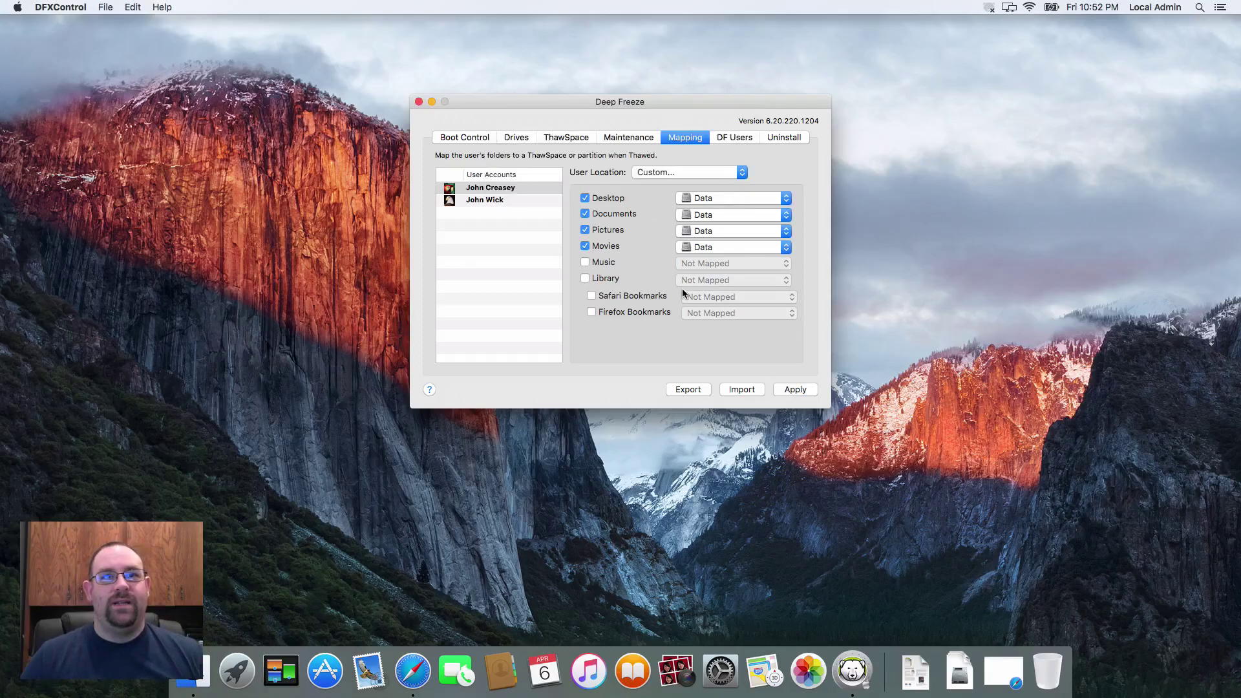
pyautogui.click(419, 102)
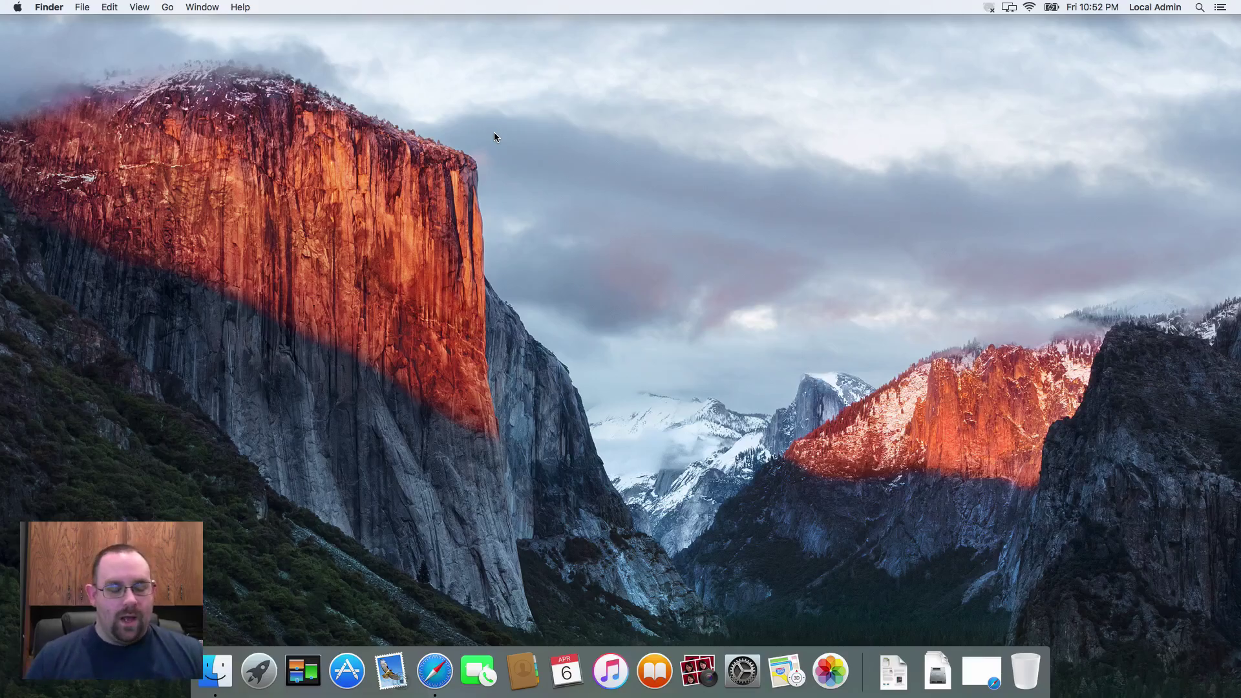
# Launch Terminal via Spotlight, clear the window, and type ln at the prompt
pyautogui.press('super+space')
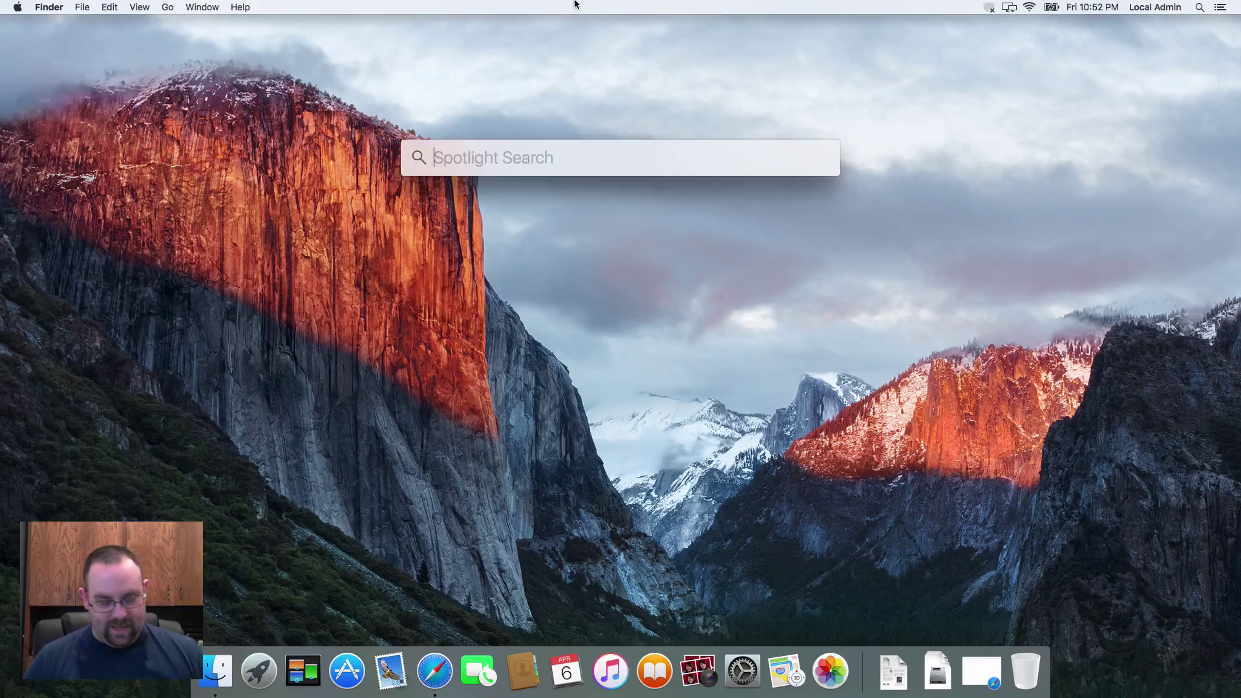
pyautogui.write('Termina')
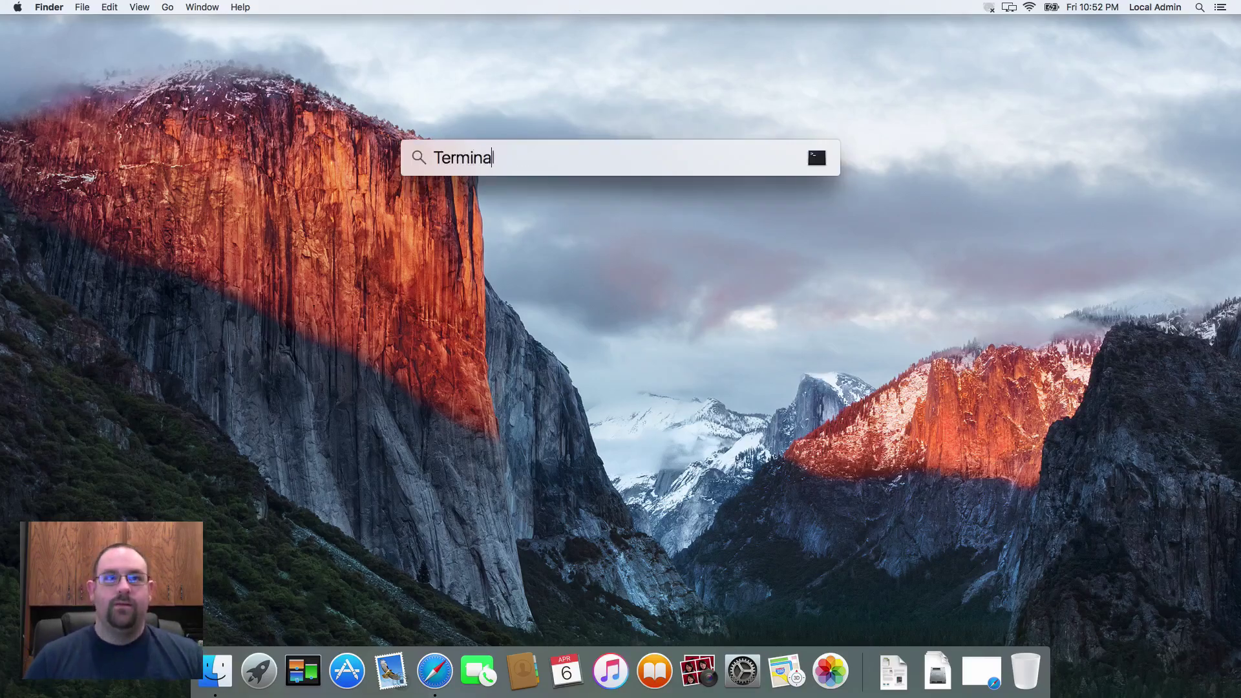
pyautogui.press('Return')
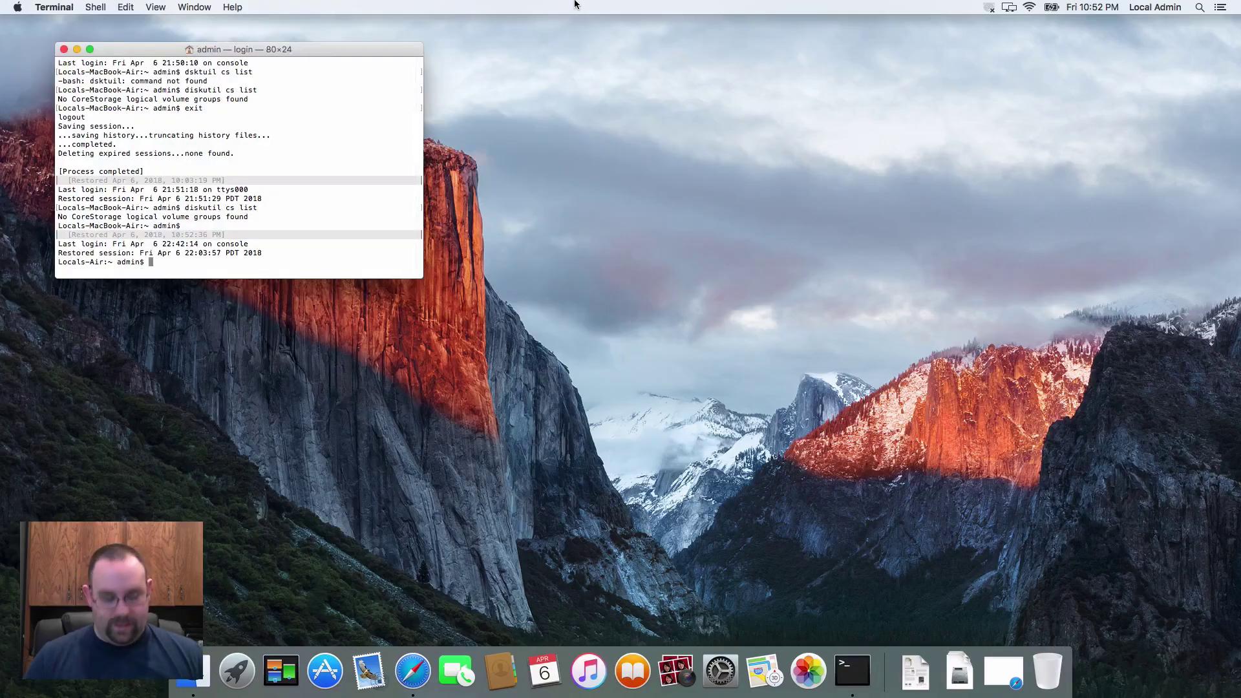
pyautogui.write('clear')
pyautogui.press('Return')
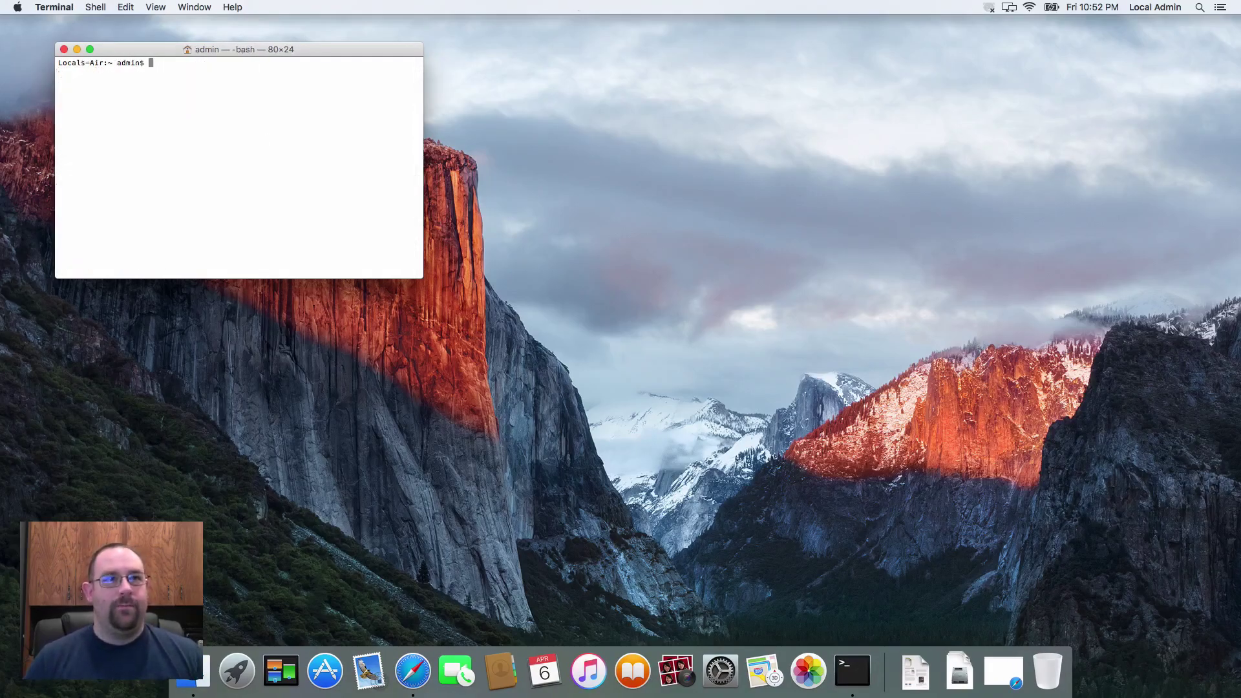
pyautogui.write('ln')
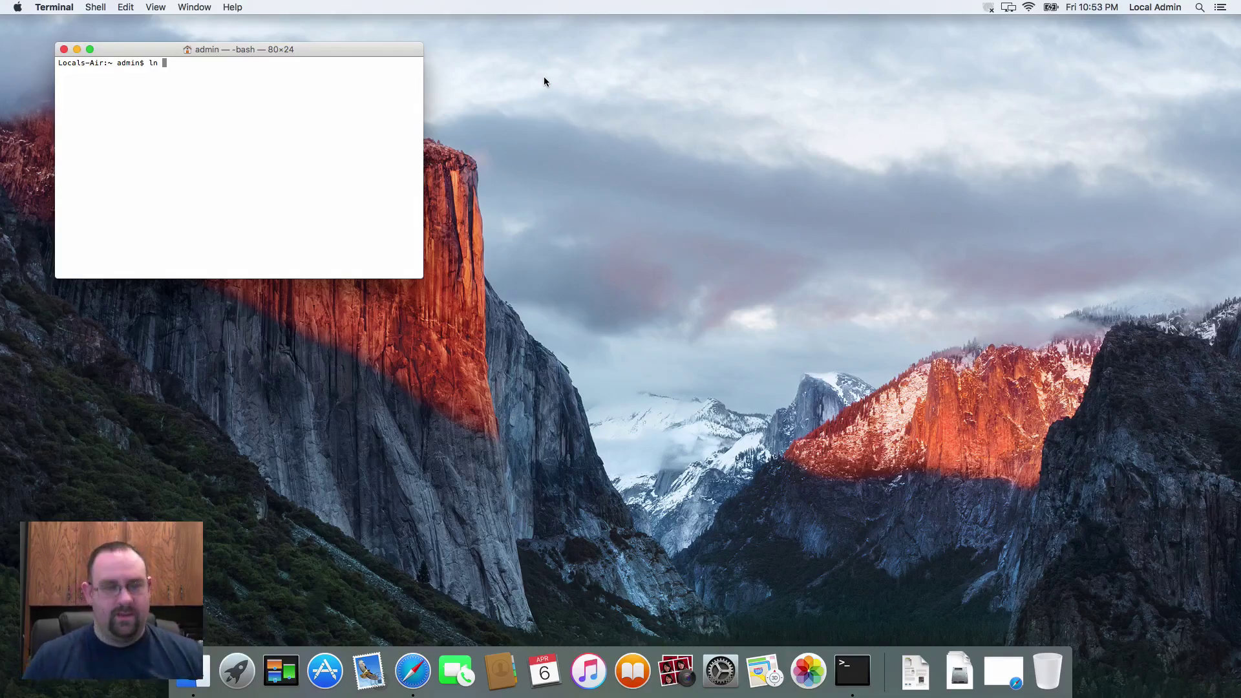
# Append -s /path/to/orignal /path/to/the/link to the ln command without running it
pyautogui.write('-s ')
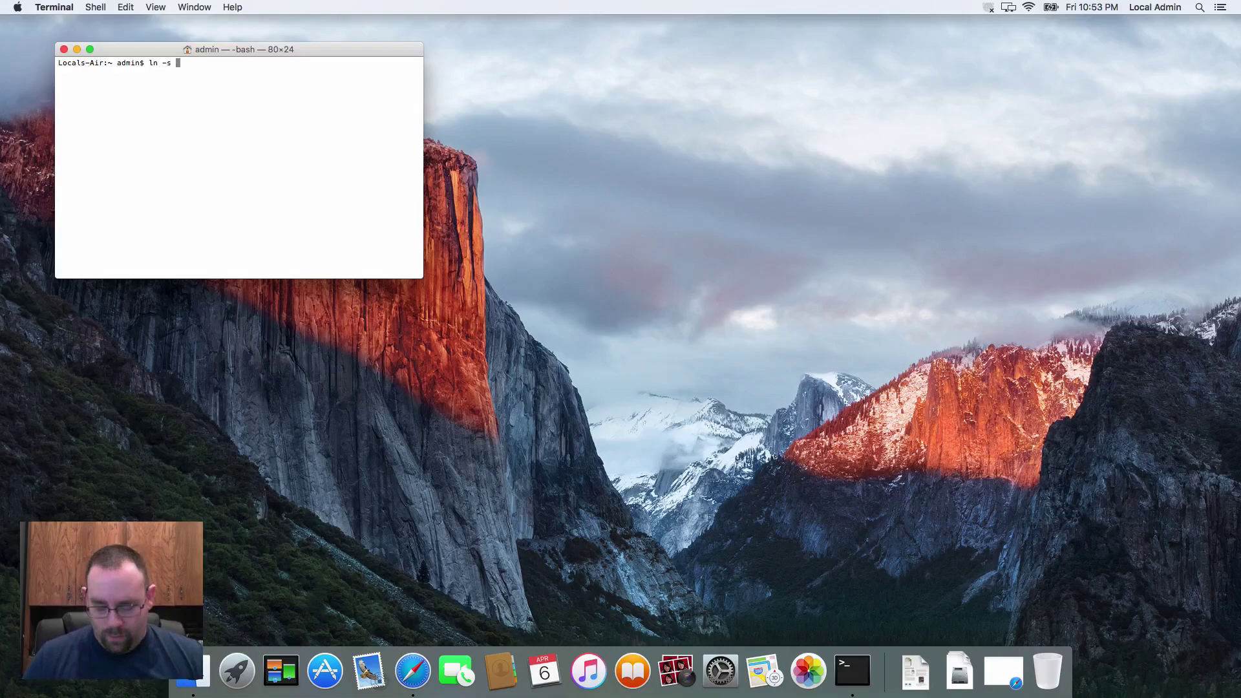
pyautogui.write('/path')
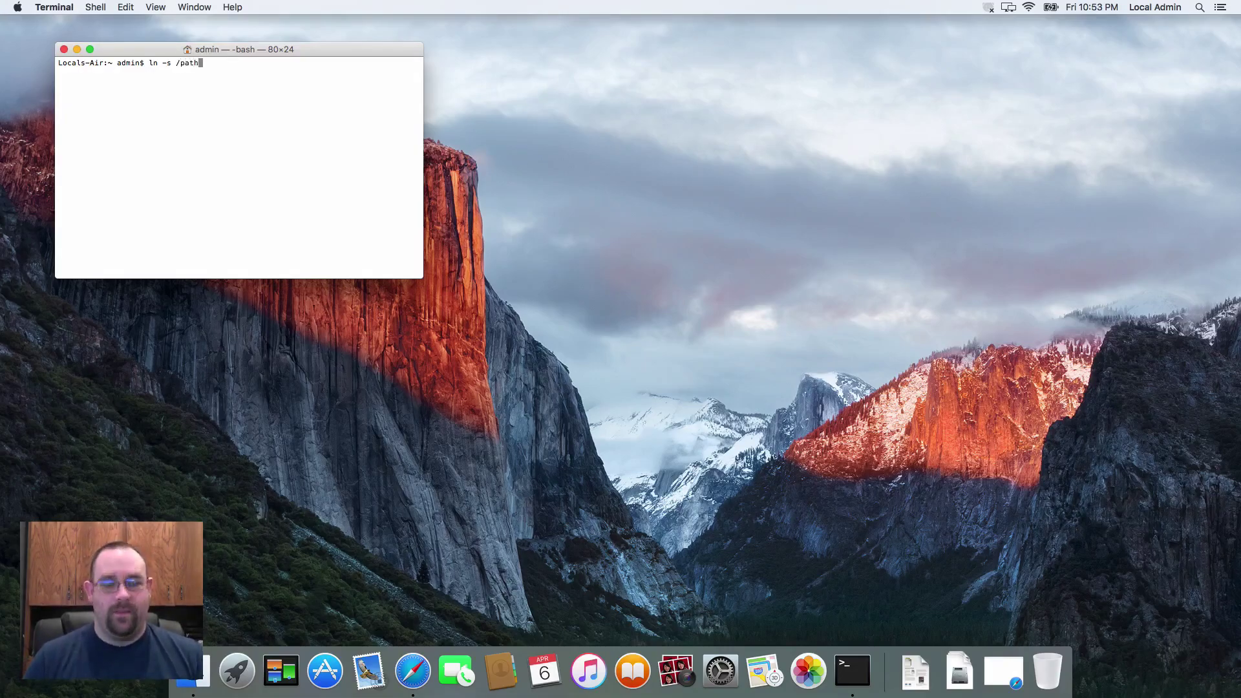
pyautogui.write('/to/')
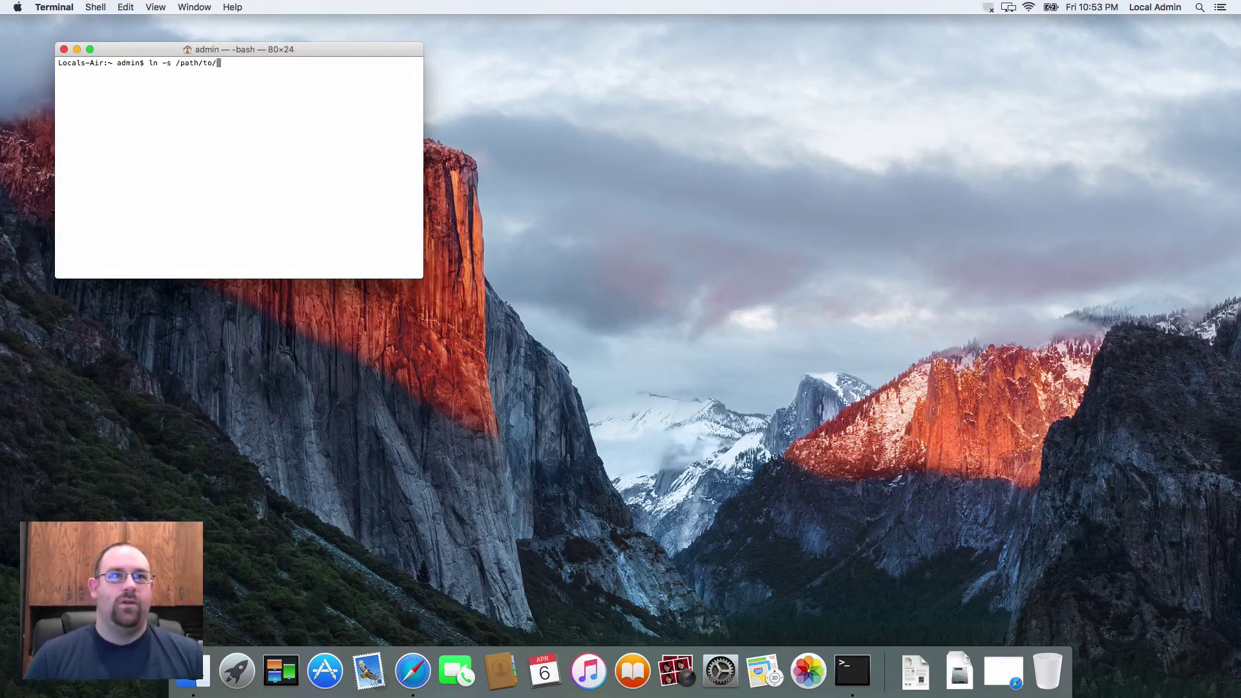
pyautogui.write('orignal')
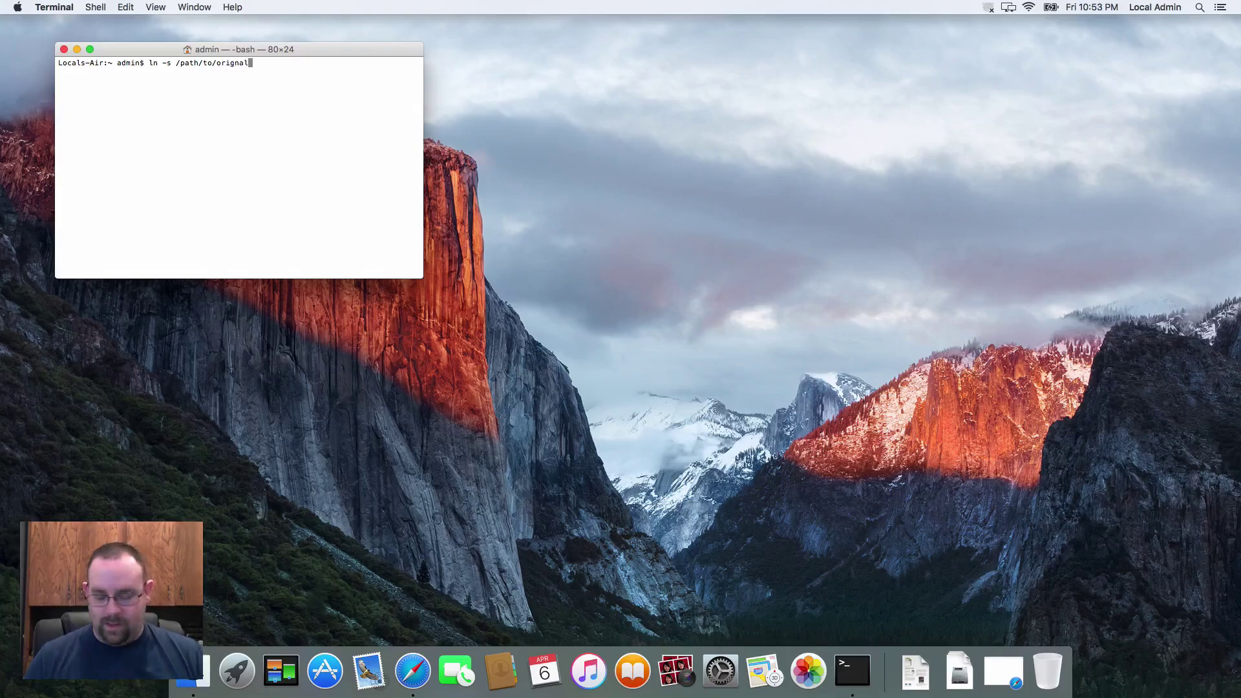
pyautogui.write(' /path/to')
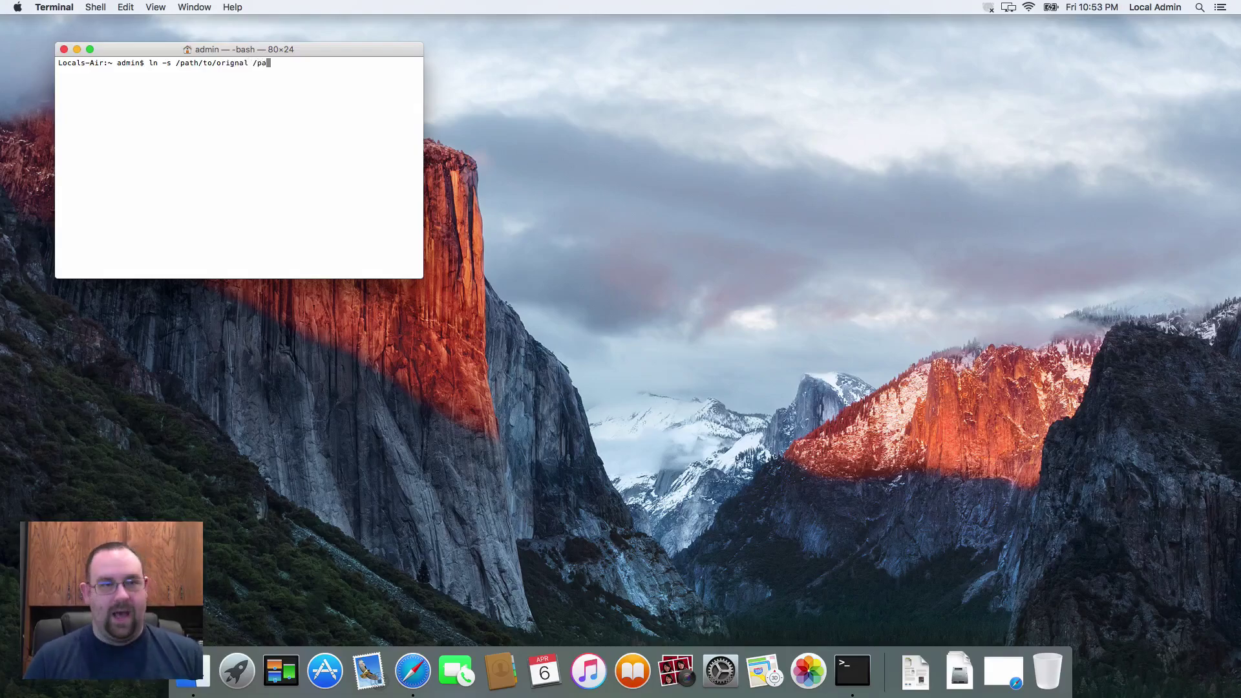
pyautogui.press('BackSpace')
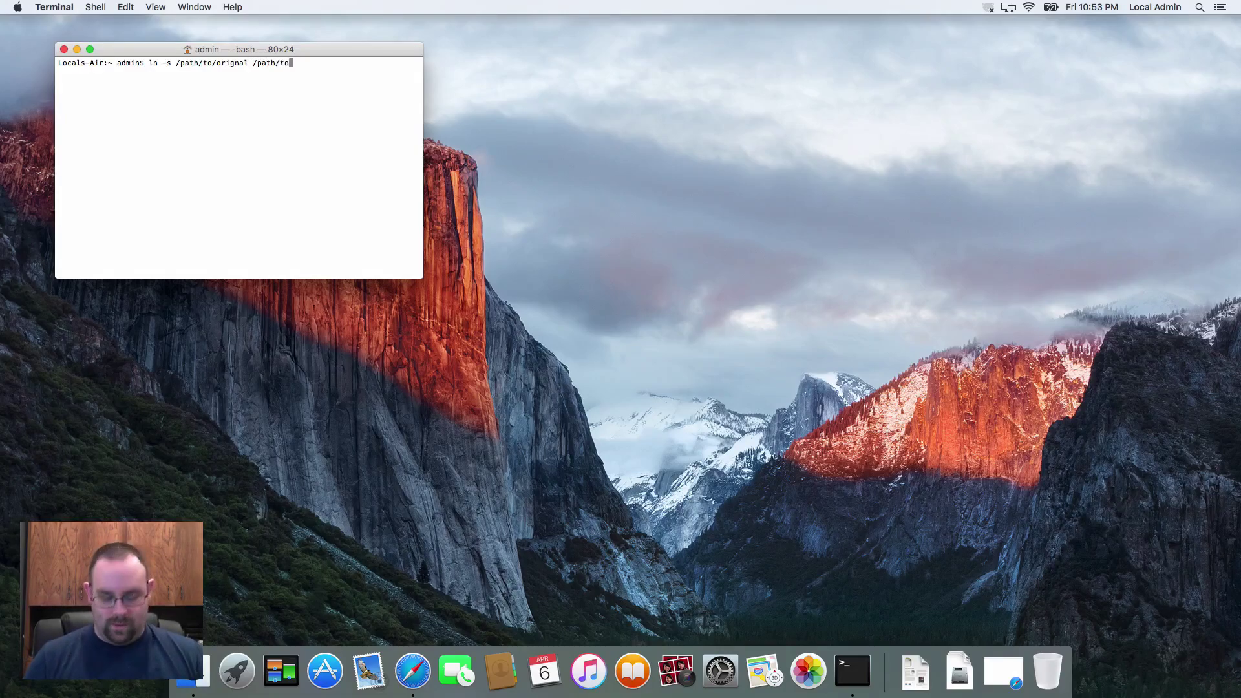
pyautogui.write('/the/link')
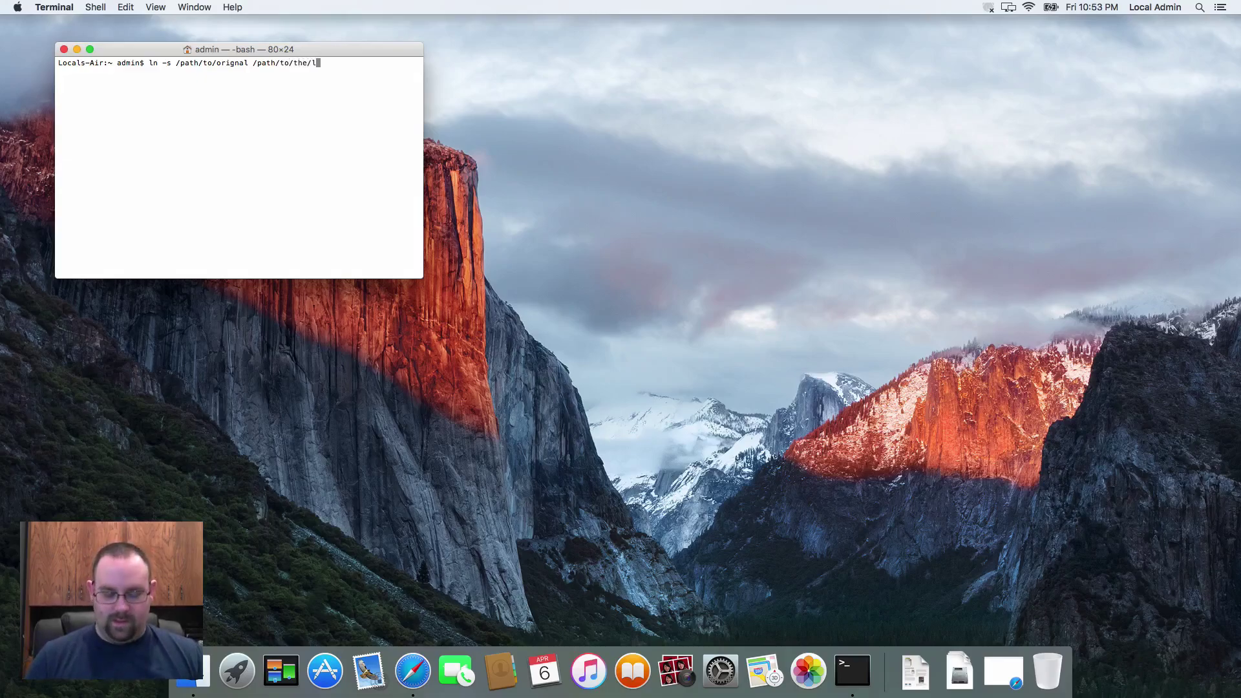